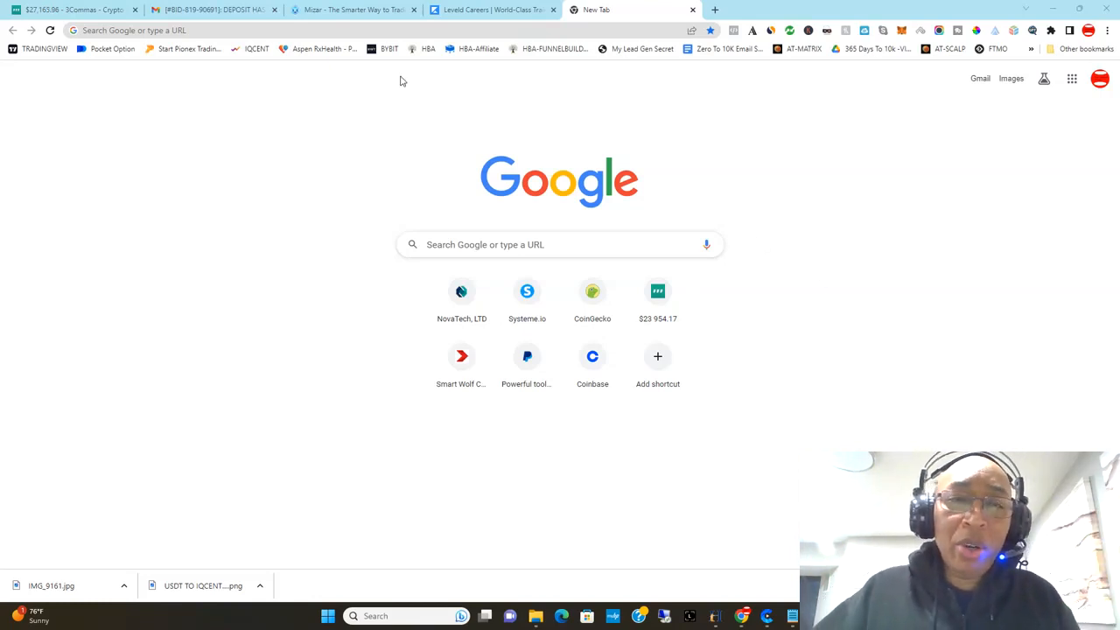
Switch to the Mizar dashboard, start connecting an exchange and choose Coinbase Advanced.
{"action": "left_click", "coordinate": [357, 9]}
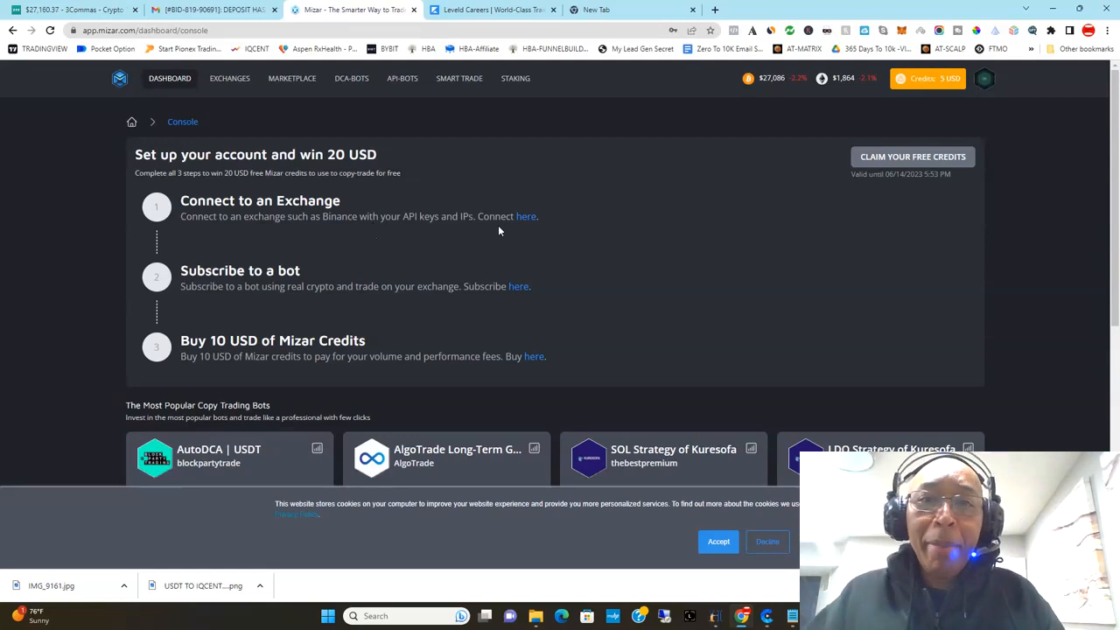
{"action": "left_click", "coordinate": [525, 218]}
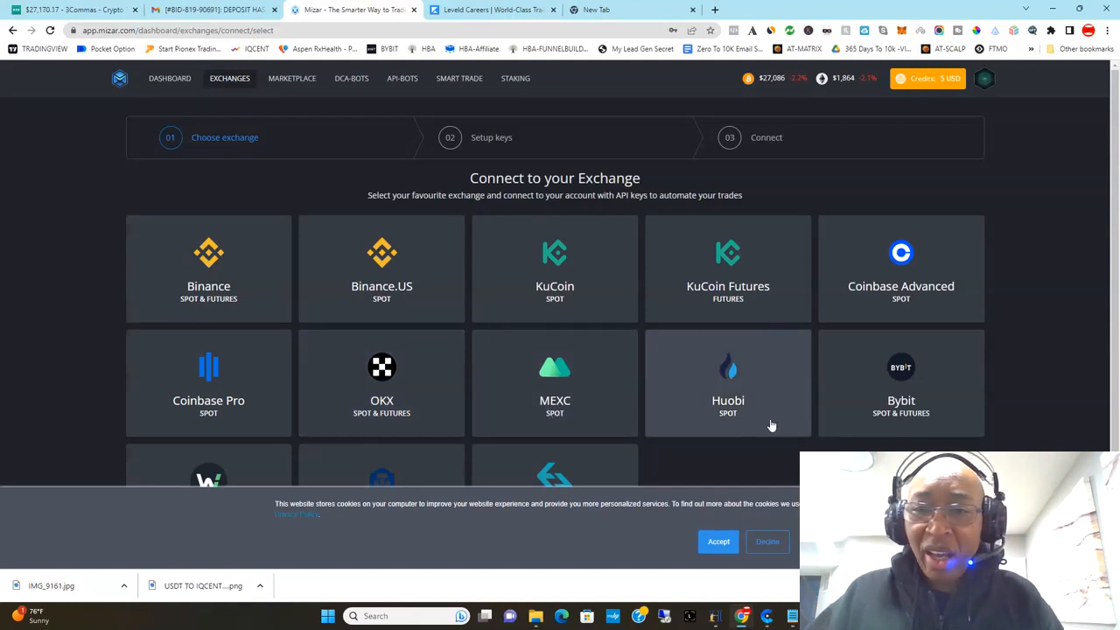
{"action": "scroll", "coordinate": [1117, 269], "scroll_direction": "down", "scroll_amount": 2}
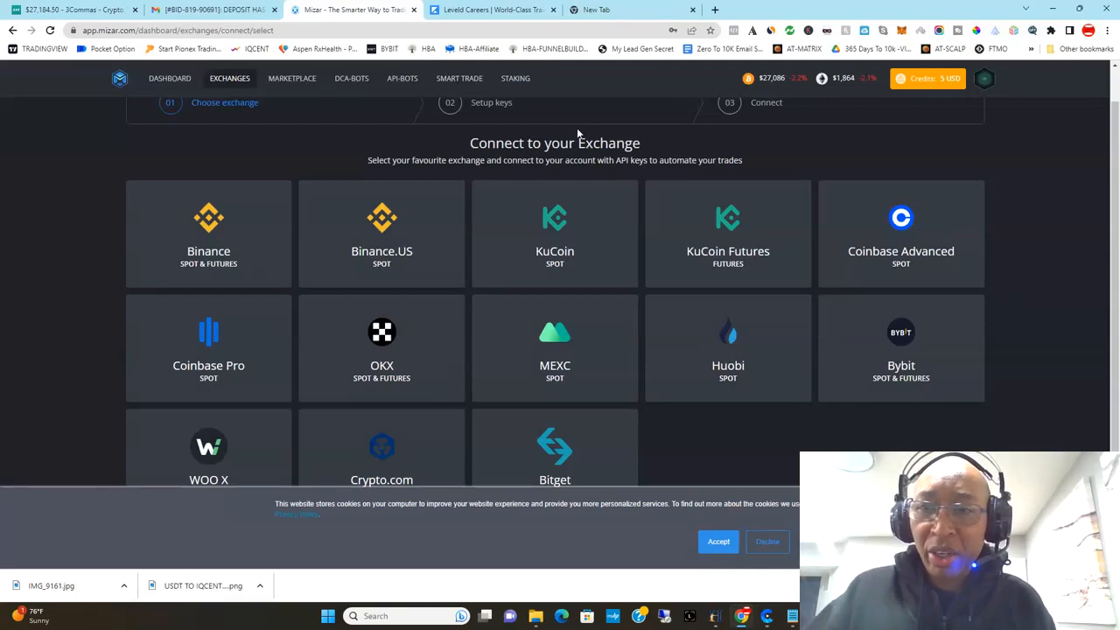
{"action": "left_click", "coordinate": [868, 229]}
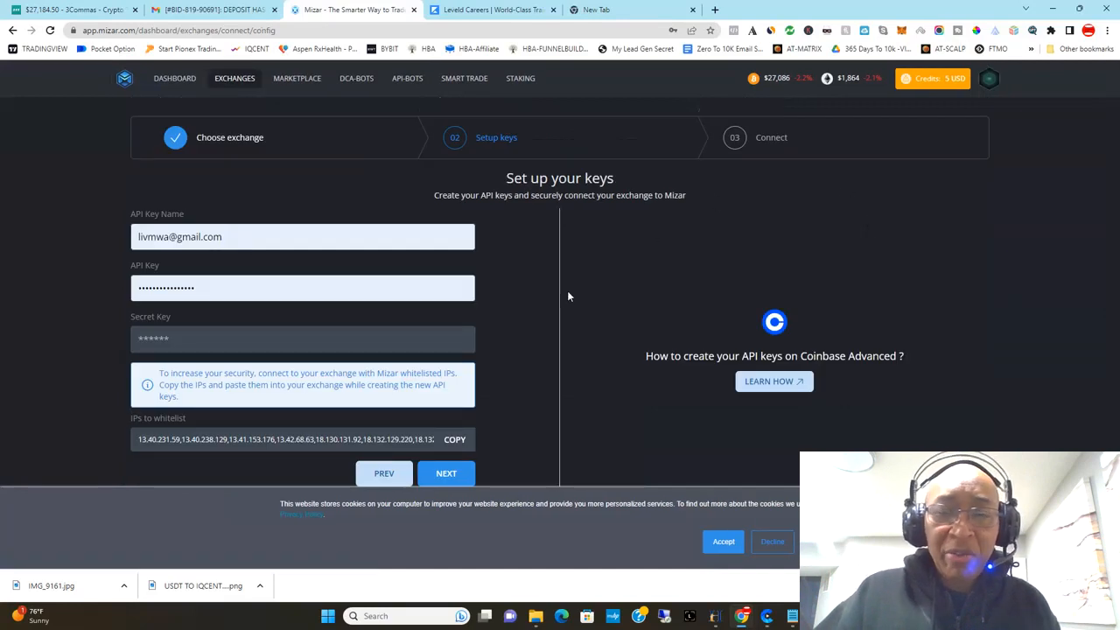
Replace the prefilled API key name with "COINBASE ADVANCED -1".
{"action": "left_click", "coordinate": [225, 243]}
{"action": "left_click_drag", "start_coordinate": [225, 243], "coordinate": [127, 229]}
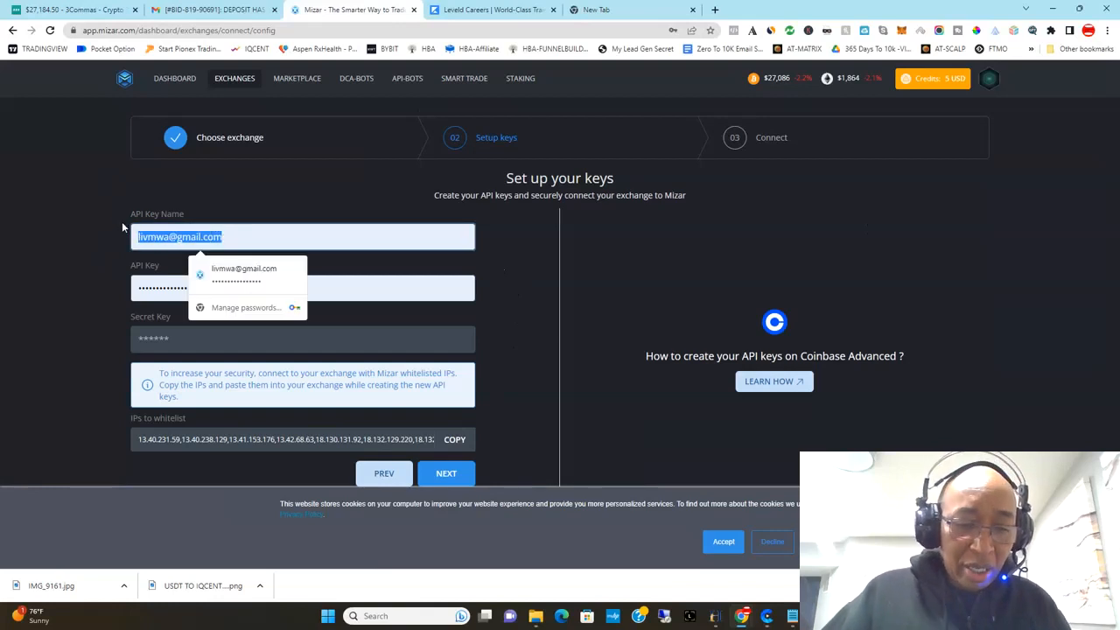
{"action": "type", "text": "COINAB"}
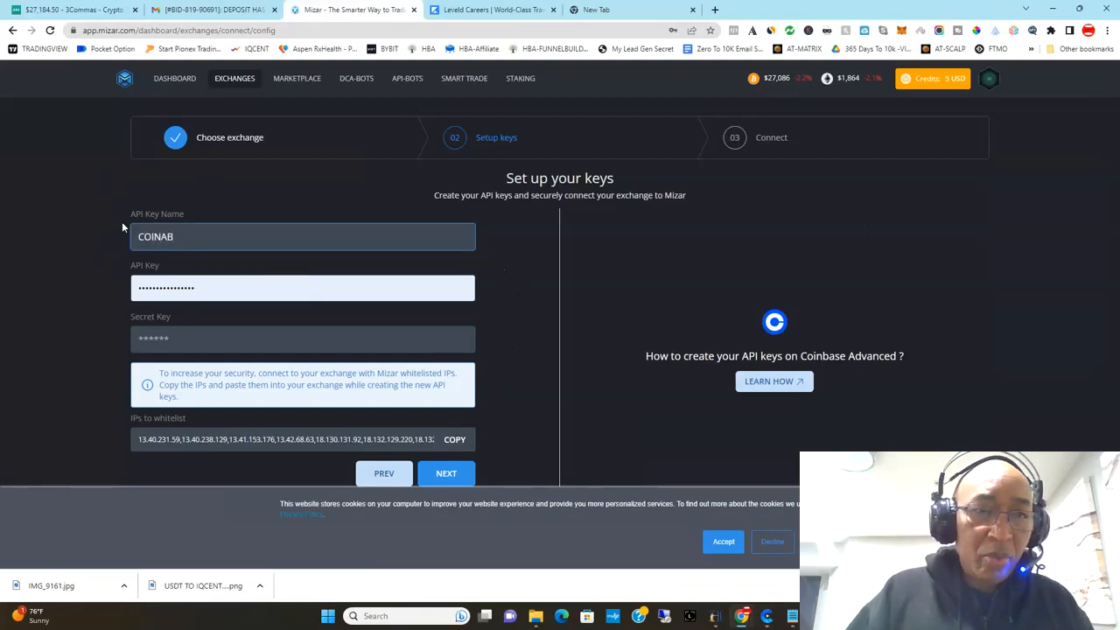
{"action": "type", "text": "S"}
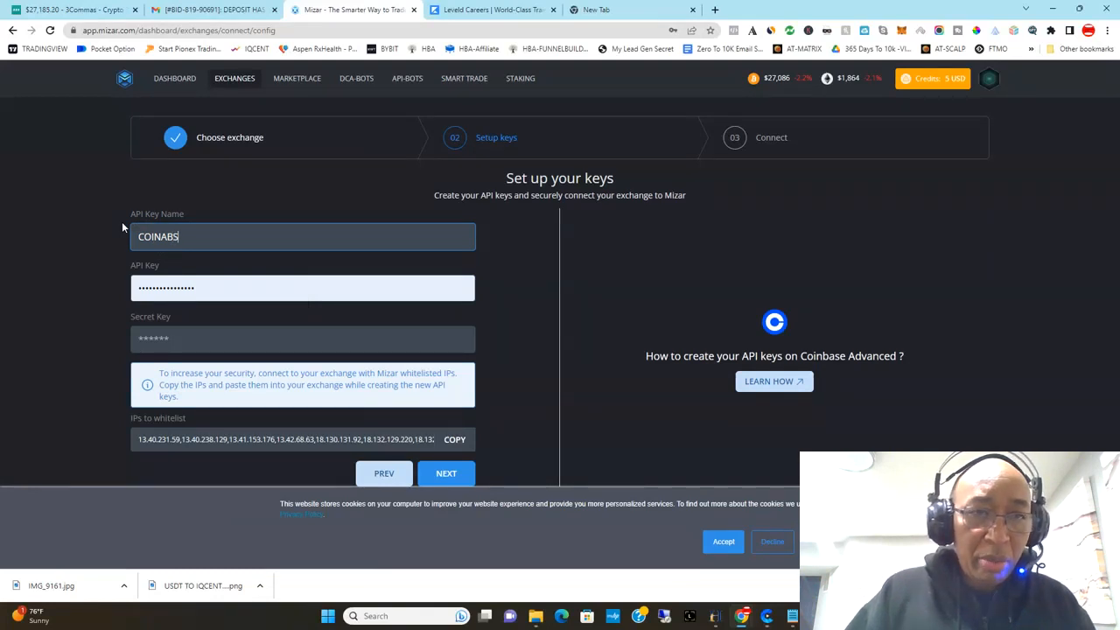
{"action": "key", "text": "BackSpace"}
{"action": "key", "text": "BackSpace"}
{"action": "key", "text": "BackSpace"}
{"action": "type", "text": "B"}
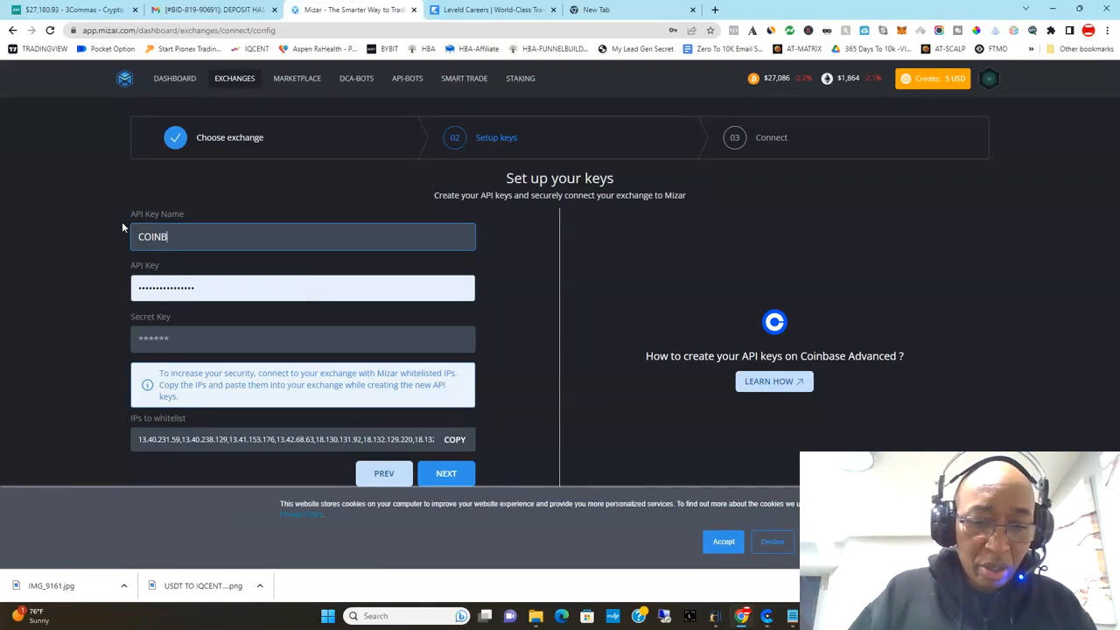
{"action": "type", "text": "ASE ADVAN"}
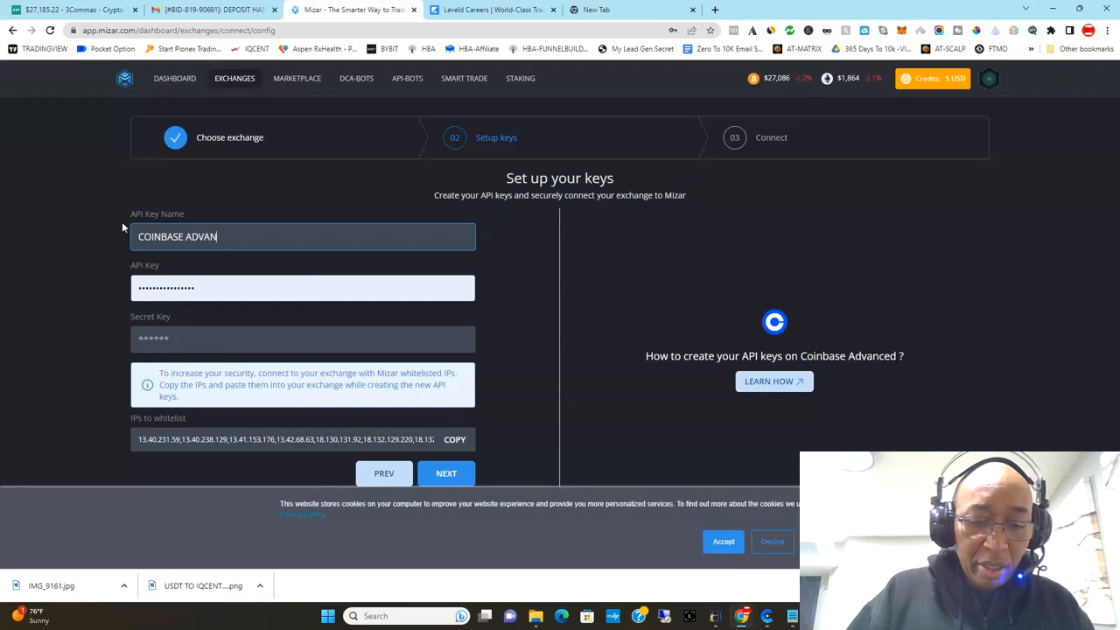
{"action": "type", "text": "CED -"}
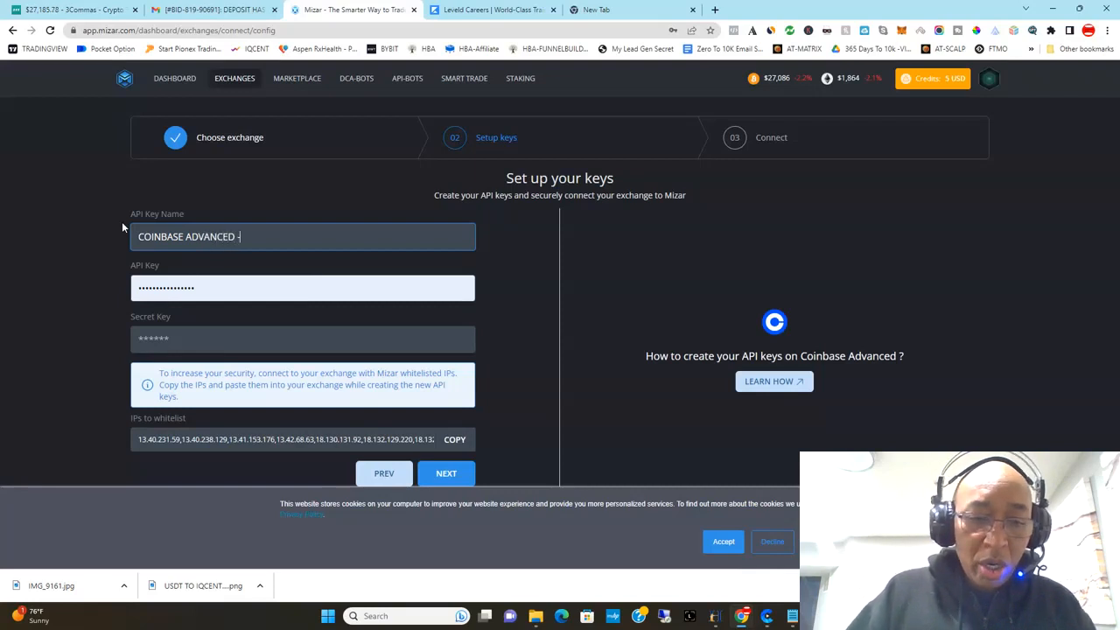
{"action": "type", "text": "1"}
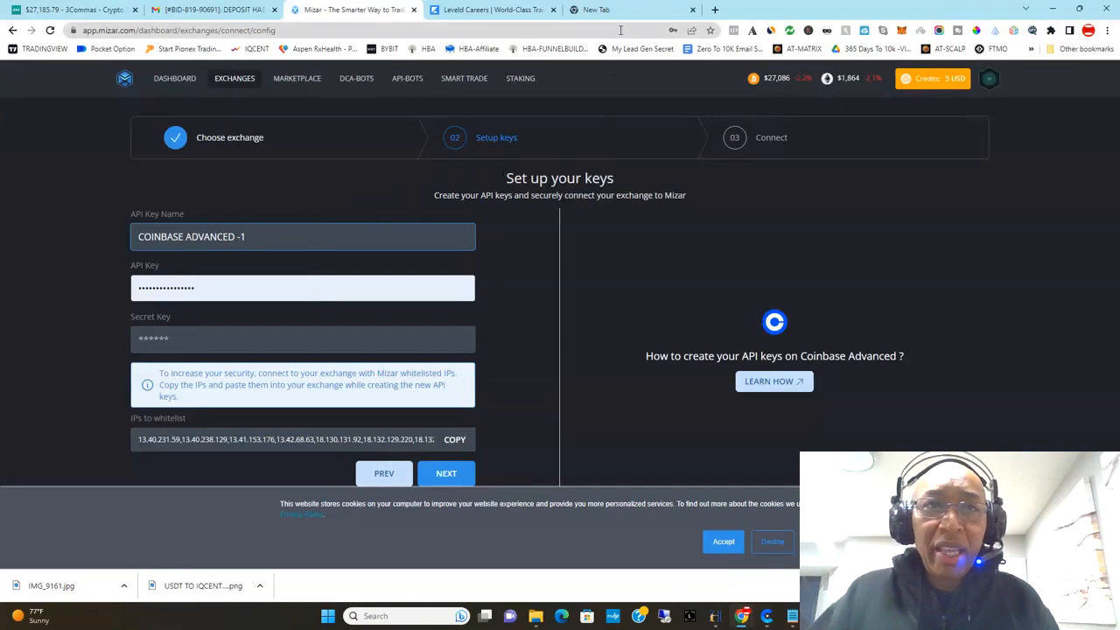
Open coinbase.com/home in the spare browser tab and go to the account's API settings.
{"action": "left_click", "coordinate": [602, 10]}
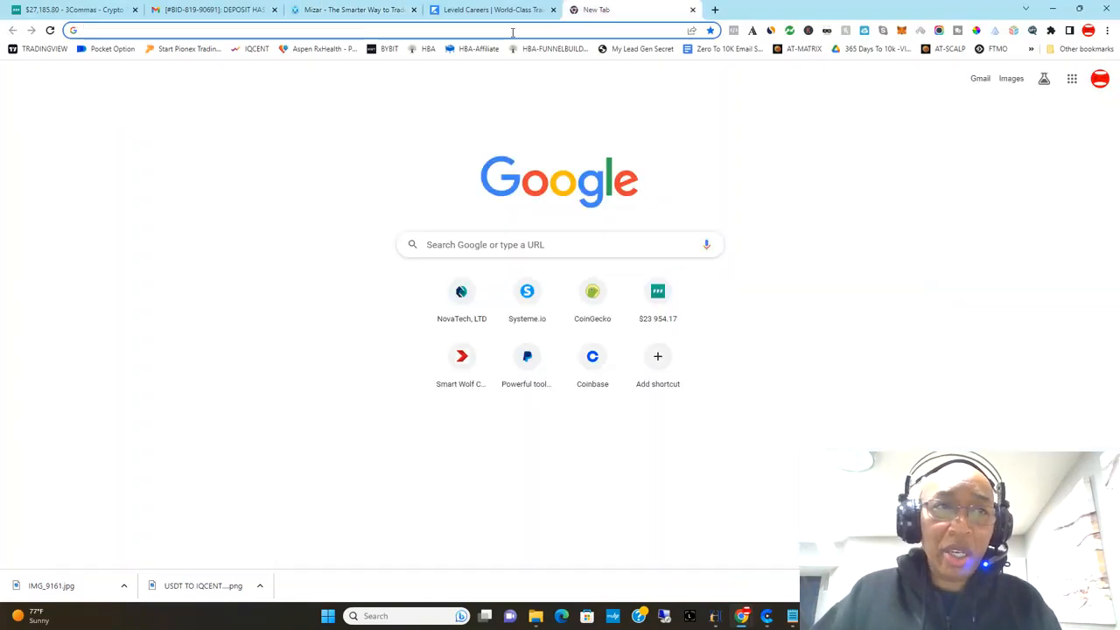
{"action": "type", "text": "COINBAS"}
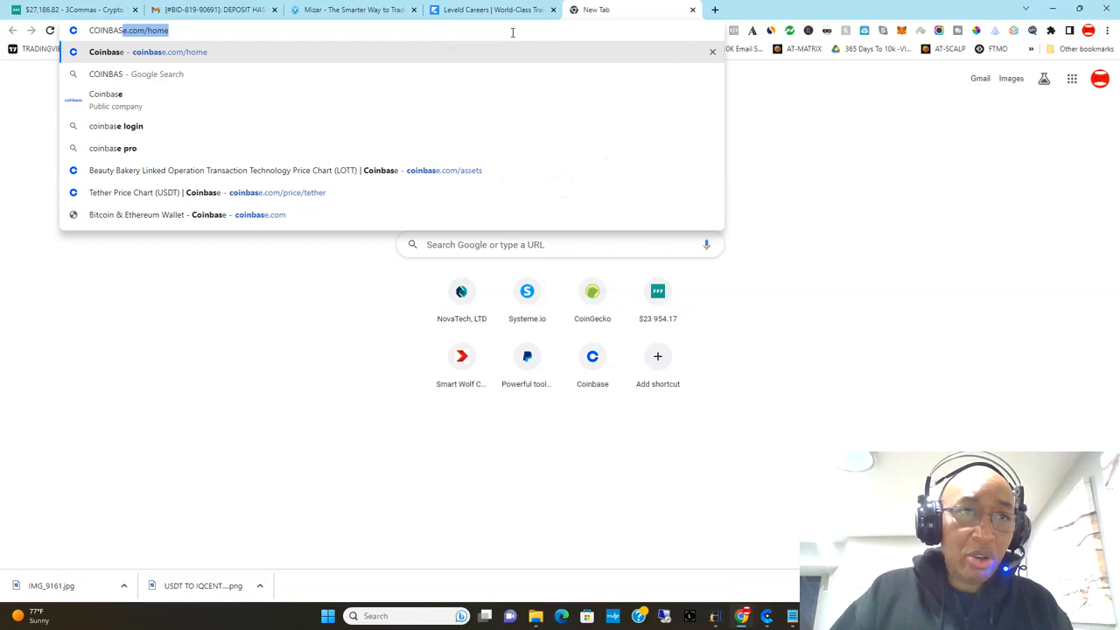
{"action": "left_click", "coordinate": [185, 50]}
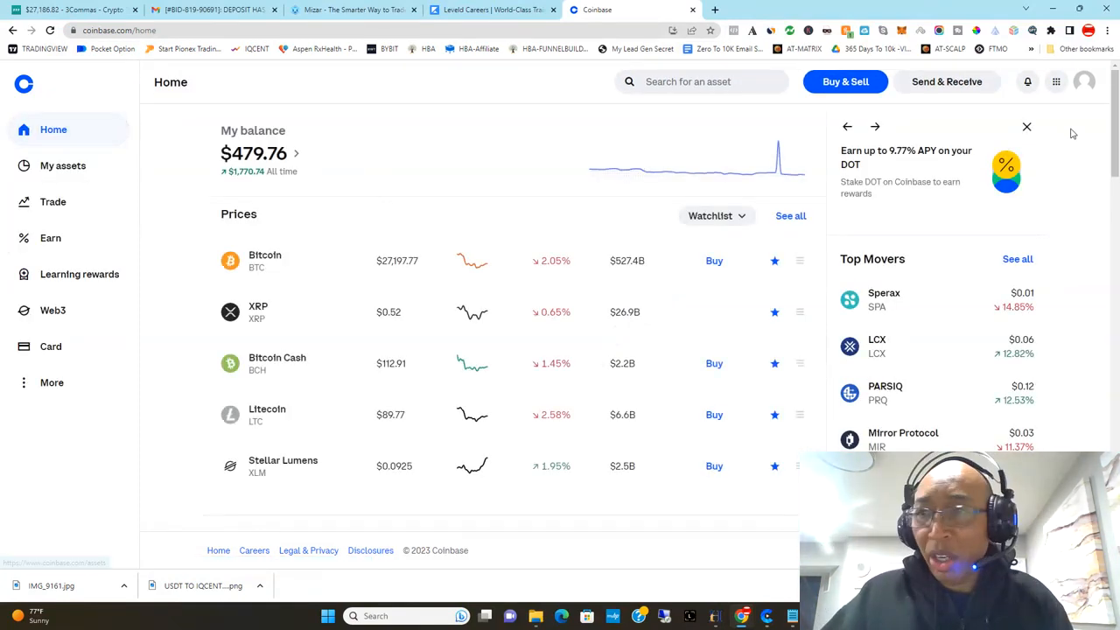
{"action": "left_click", "coordinate": [1085, 84]}
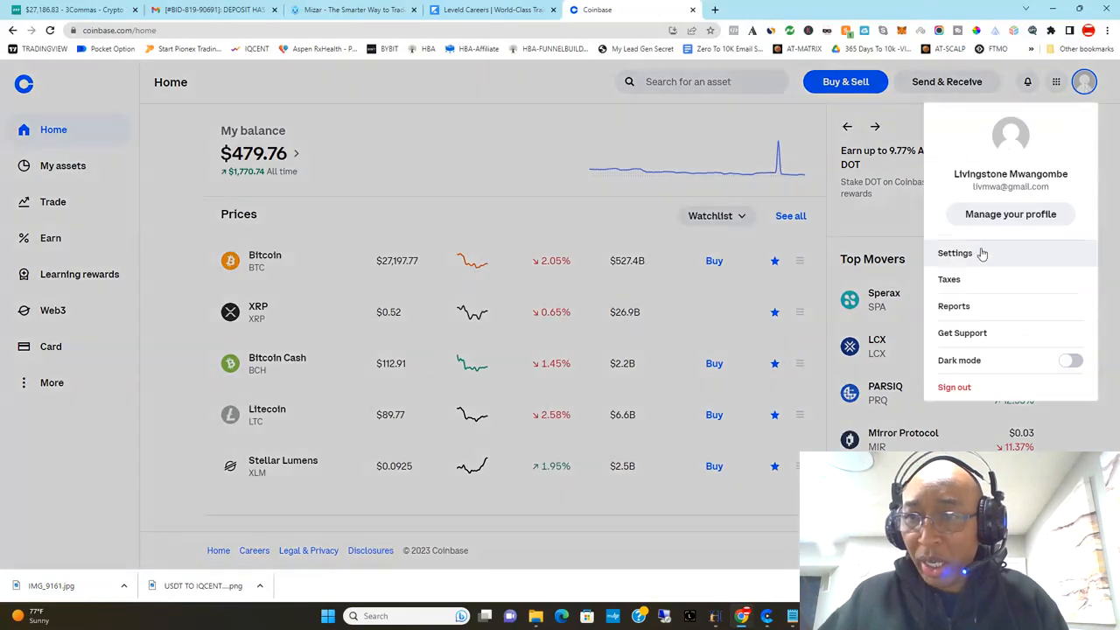
{"action": "left_click", "coordinate": [973, 255]}
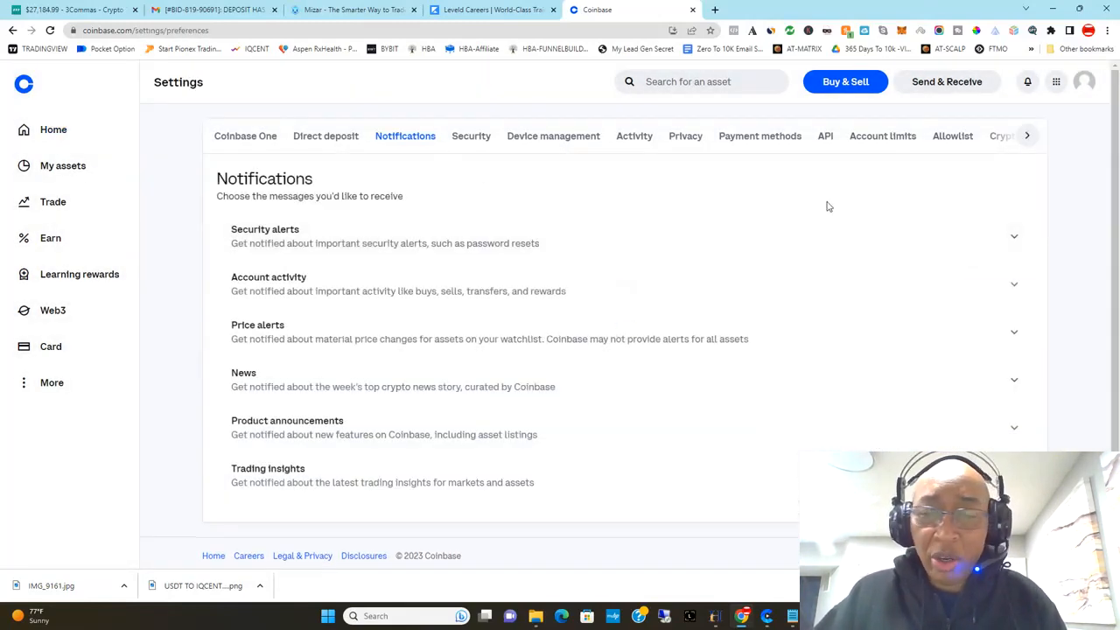
{"action": "left_click", "coordinate": [827, 139]}
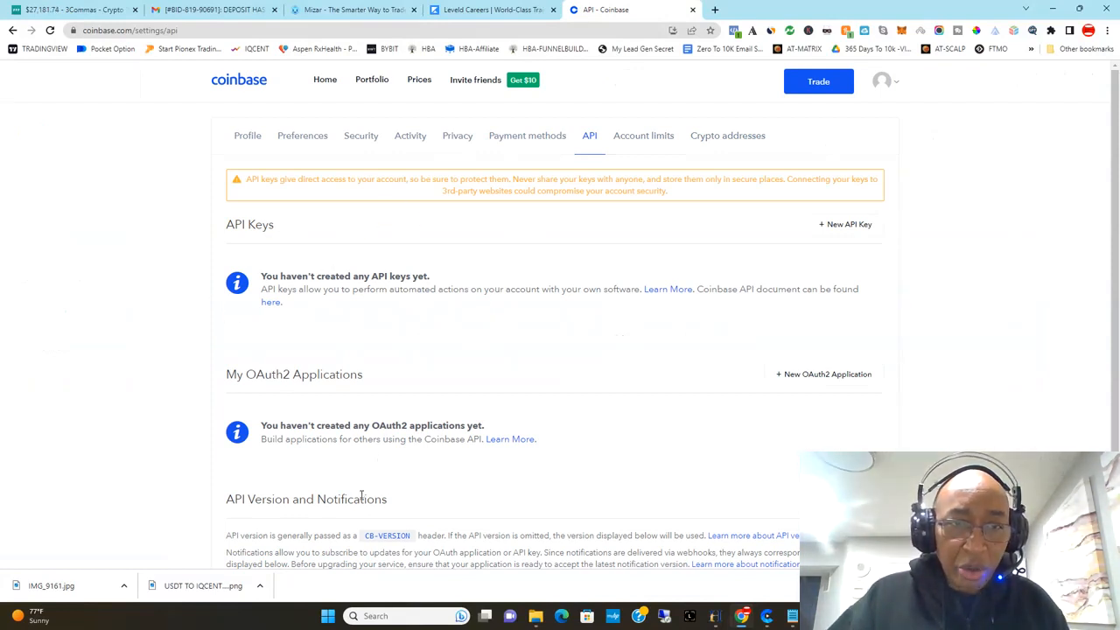
Start a new Coinbase API key and verify the request with the authenticator's 2-step verification code.
{"action": "left_click", "coordinate": [841, 226]}
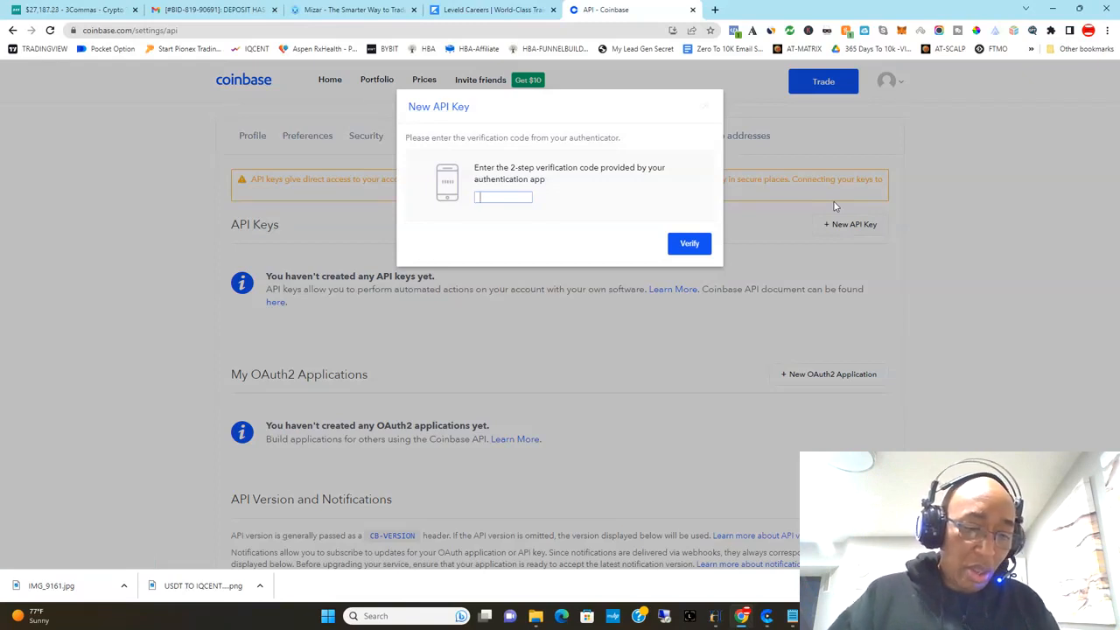
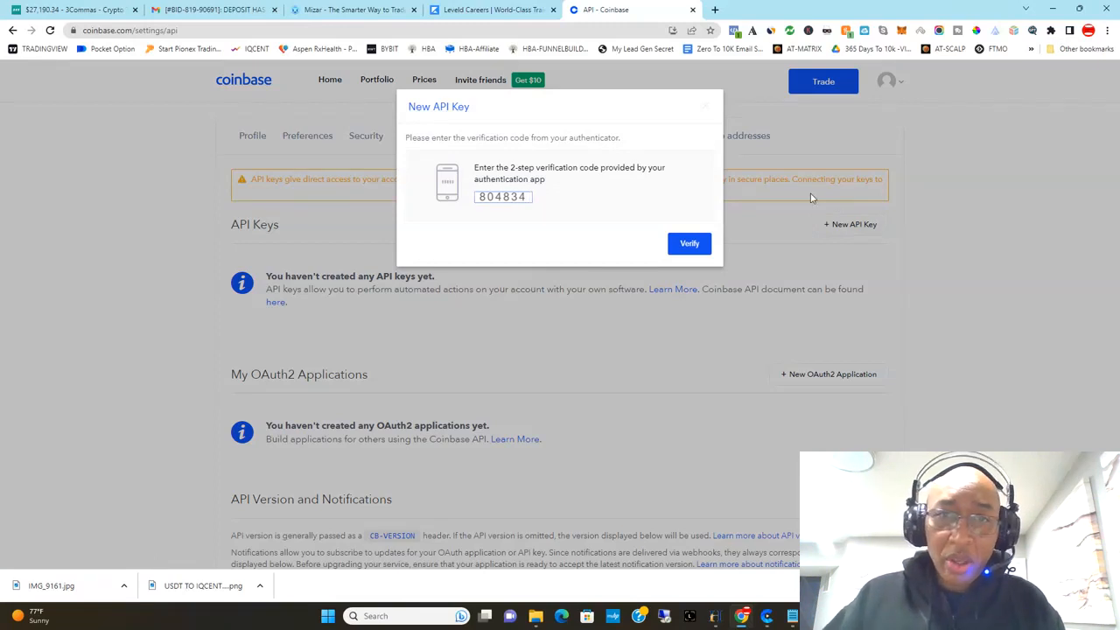
{"action": "left_click", "coordinate": [702, 238]}
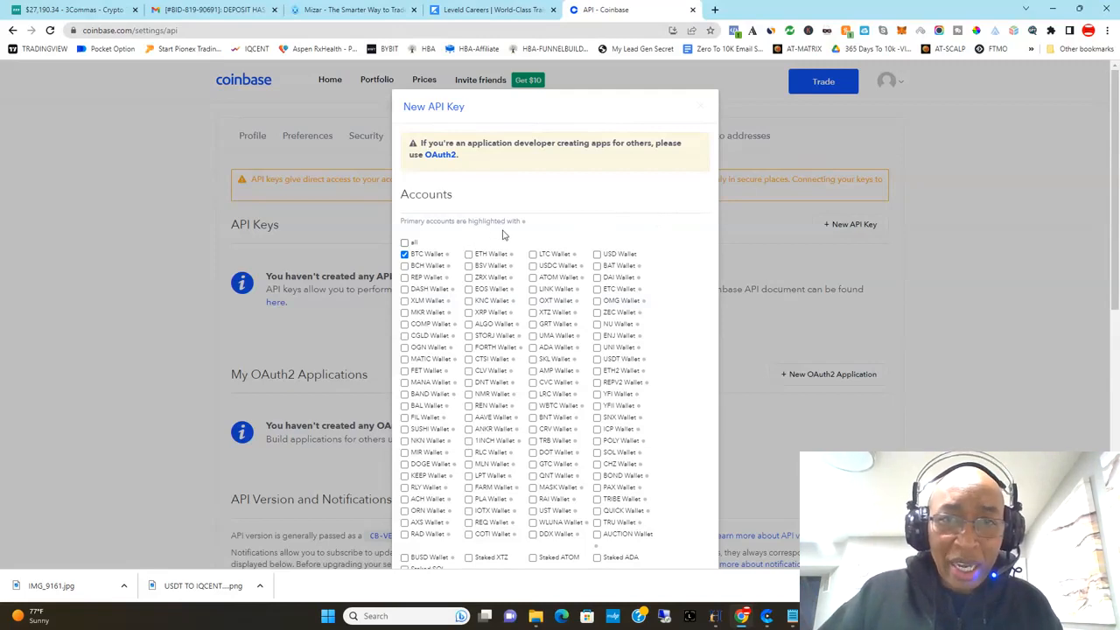
Give the new API key access to all accounts and clear the wallet:withdrawals:create permission.
{"action": "left_click", "coordinate": [405, 243]}
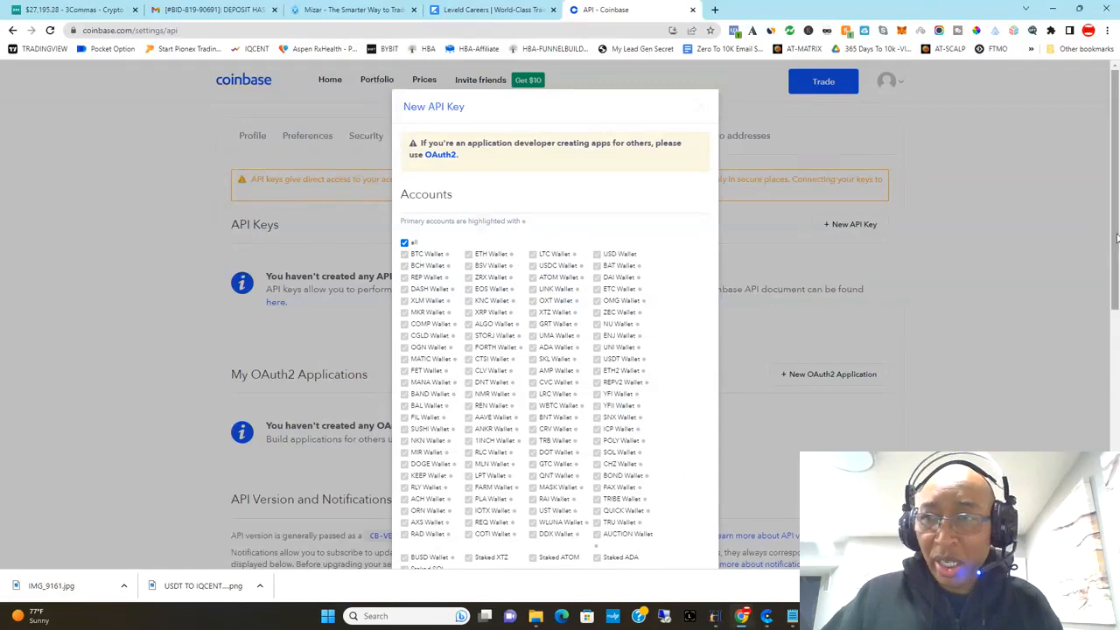
{"action": "left_click_drag", "start_coordinate": [1116, 236], "coordinate": [1117, 396]}
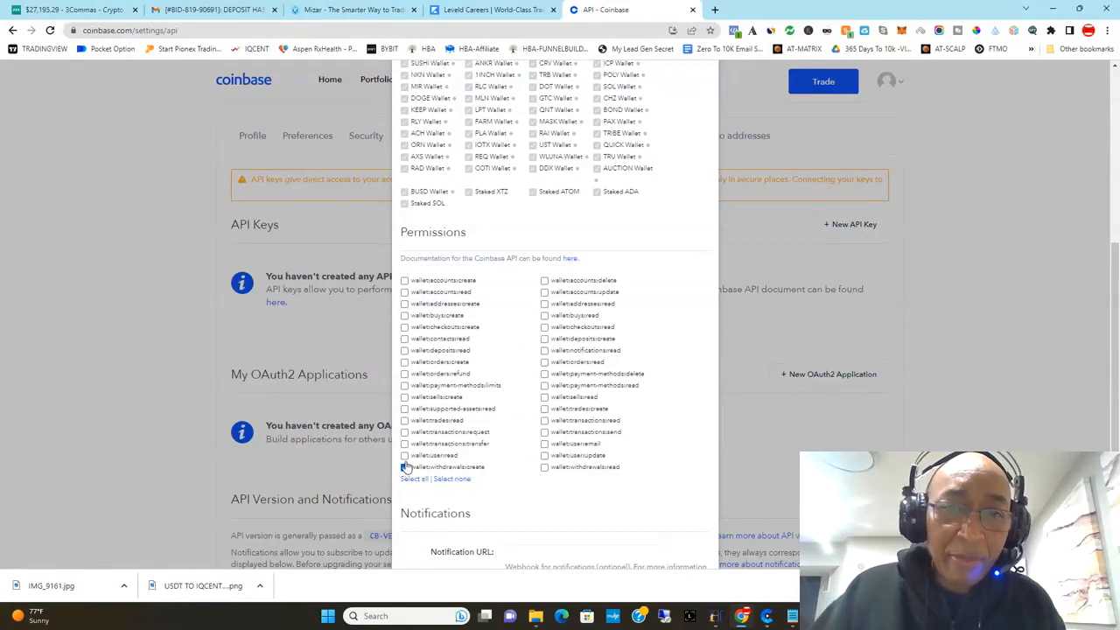
{"action": "left_click", "coordinate": [405, 468]}
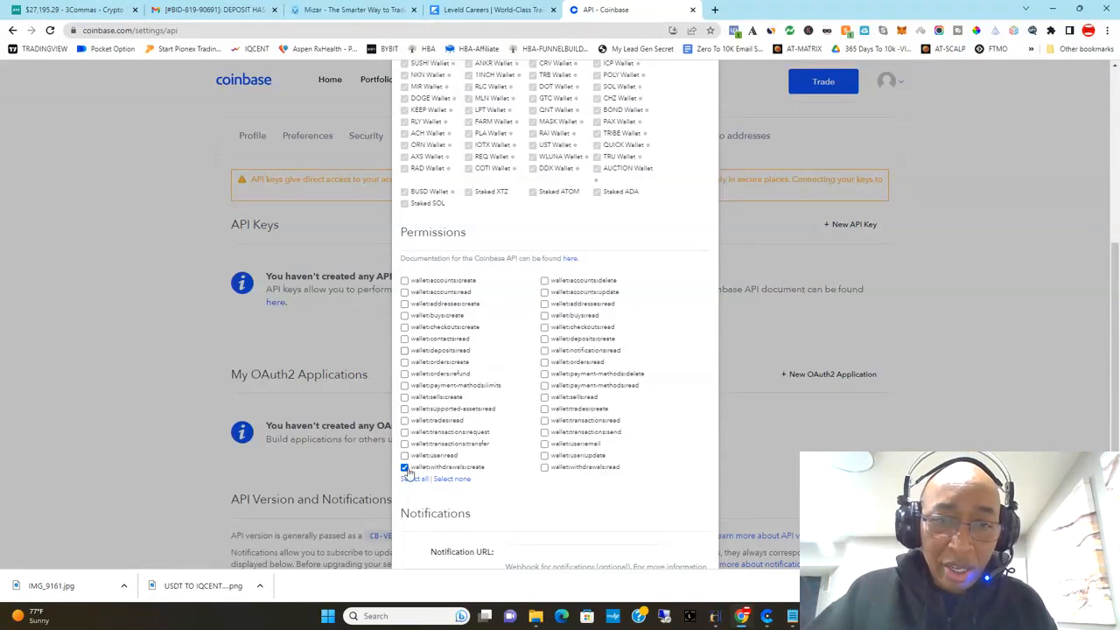
Grant accounts create/read, addresses create, buys create, contacts read, deposits read, orders create/refund, sells create, supported-assets read, trades read, user read/update and withdrawals read permissions.
{"action": "left_click", "coordinate": [404, 282]}
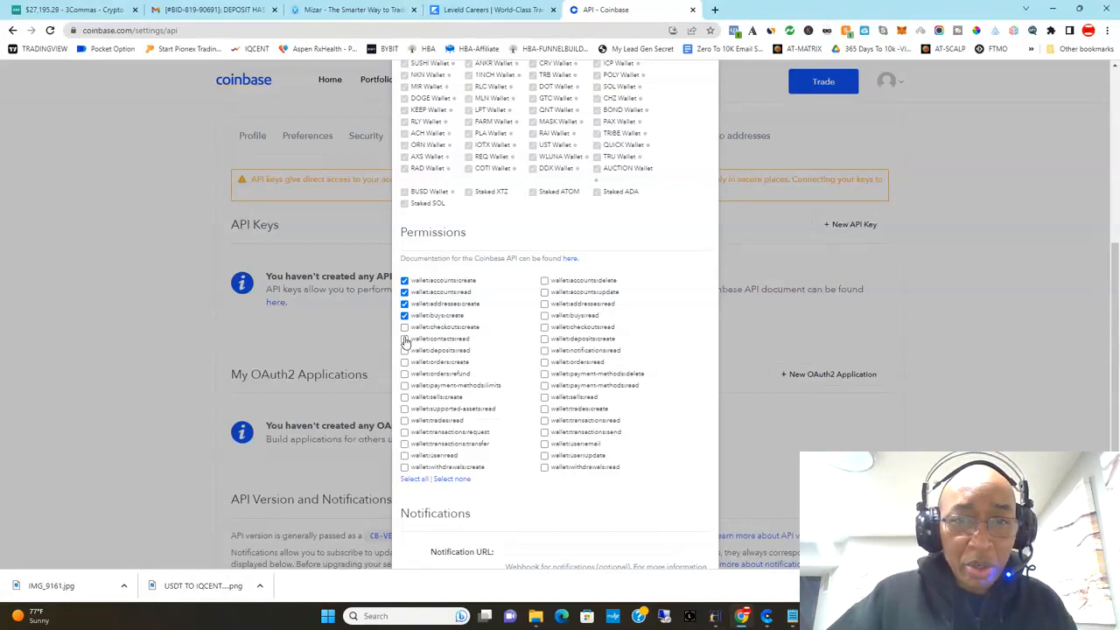
{"action": "left_click", "coordinate": [405, 340]}
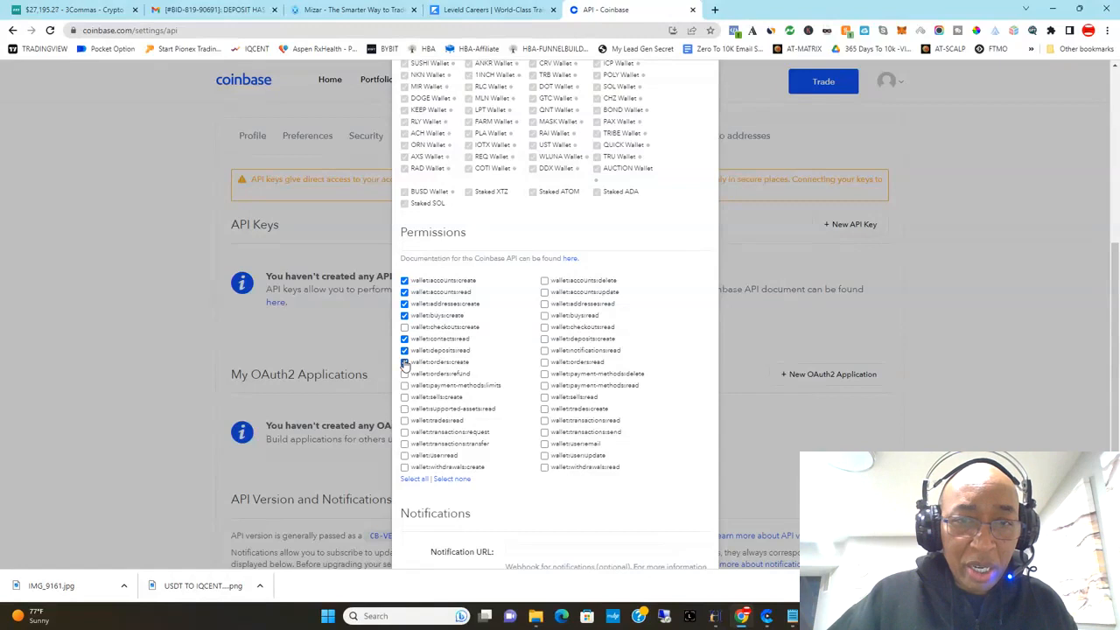
{"action": "left_click", "coordinate": [404, 362]}
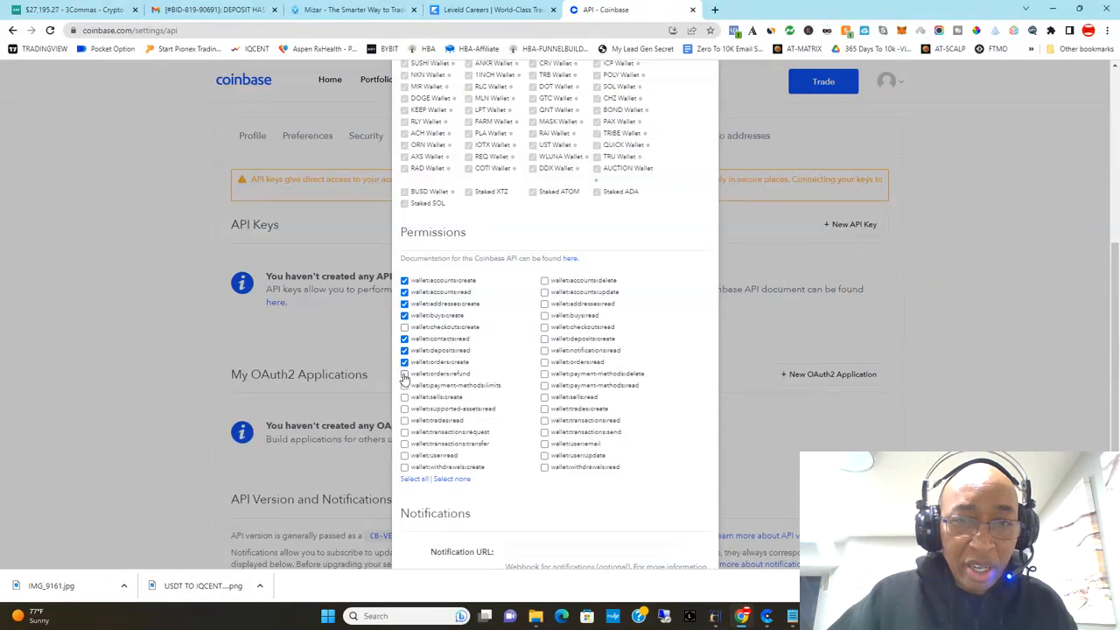
{"action": "left_click", "coordinate": [404, 374]}
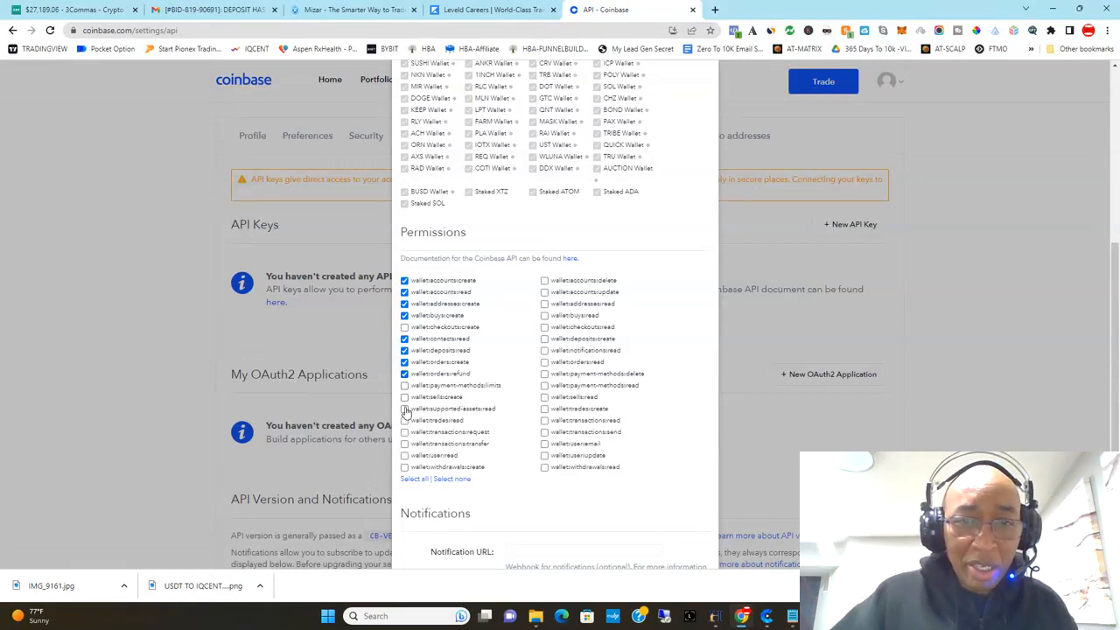
{"action": "left_click", "coordinate": [405, 398]}
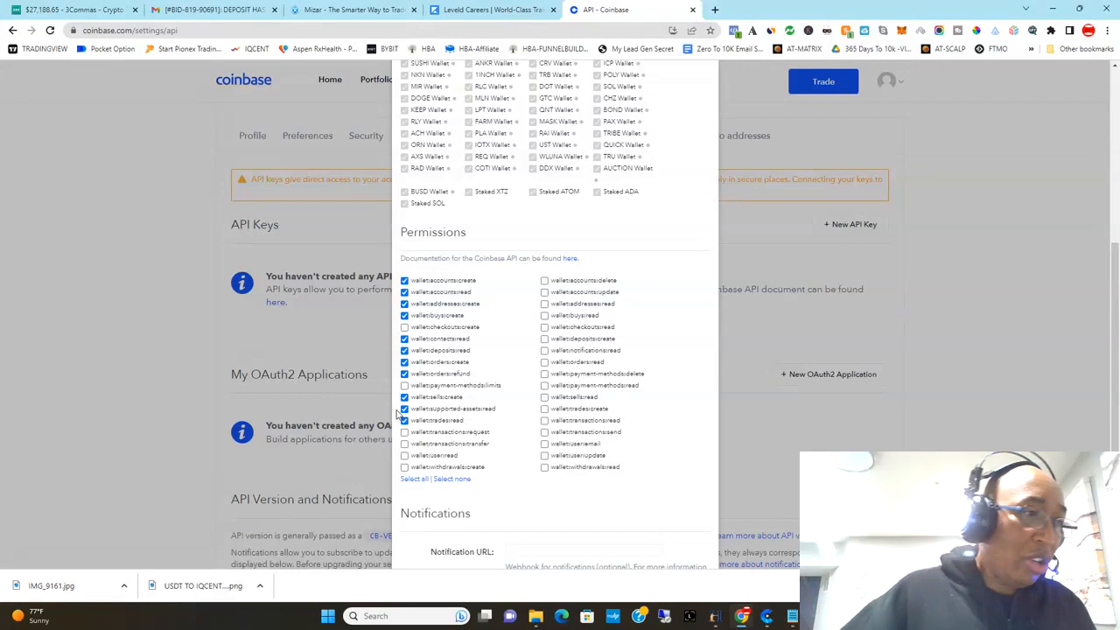
{"action": "left_click", "coordinate": [405, 456]}
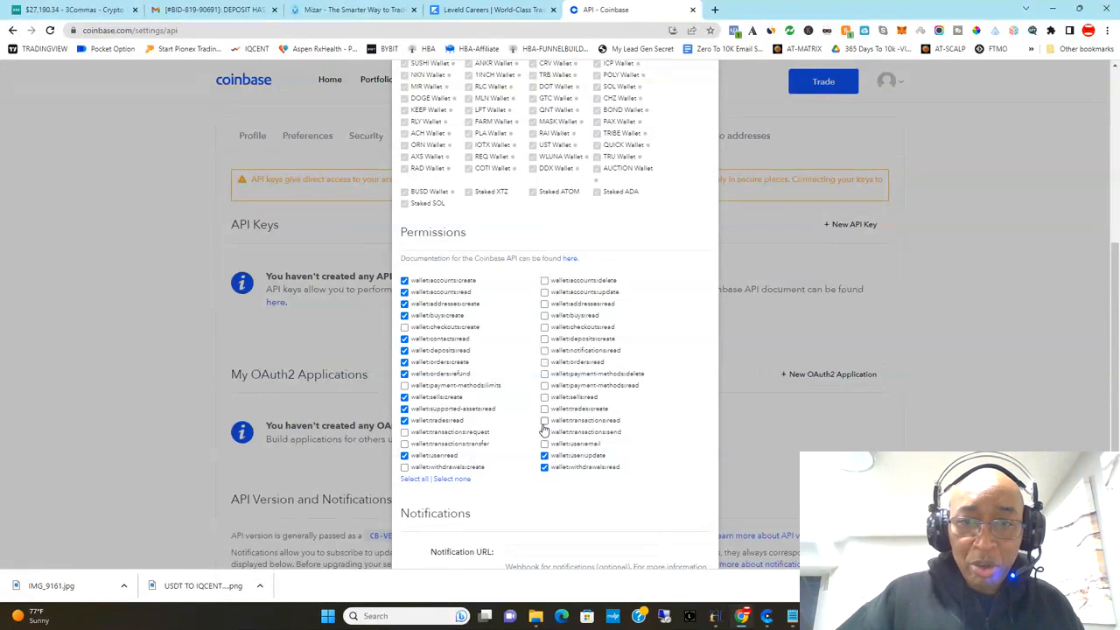
Grant the wallet permissions transactions read, trades create, sells read, payment-methods read and delete, and orders read.
{"action": "left_click", "coordinate": [545, 421]}
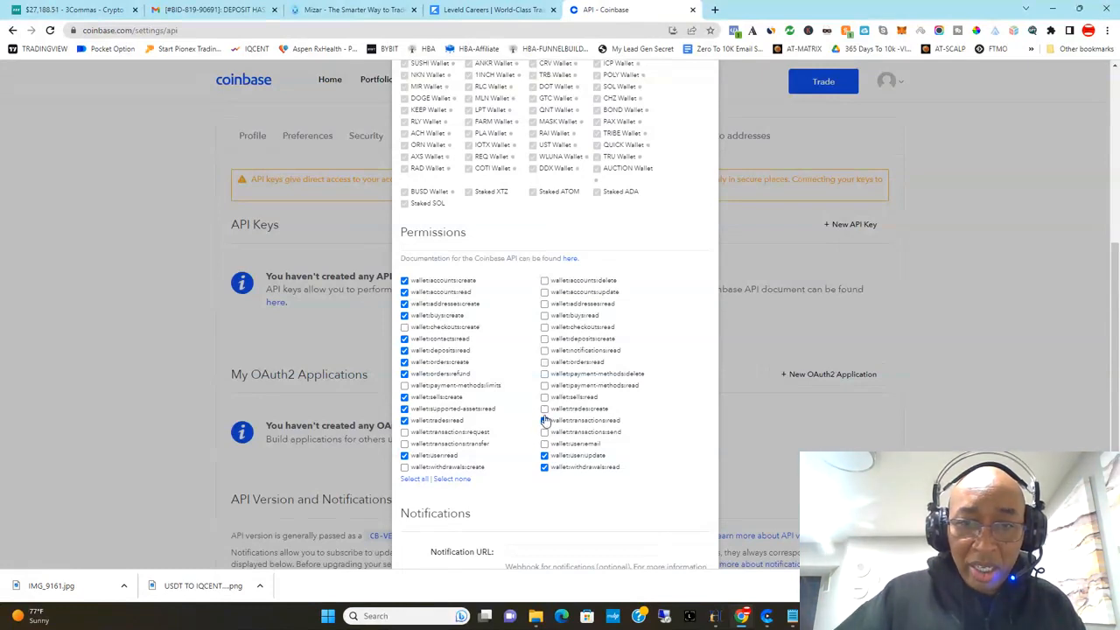
{"action": "left_click", "coordinate": [544, 408]}
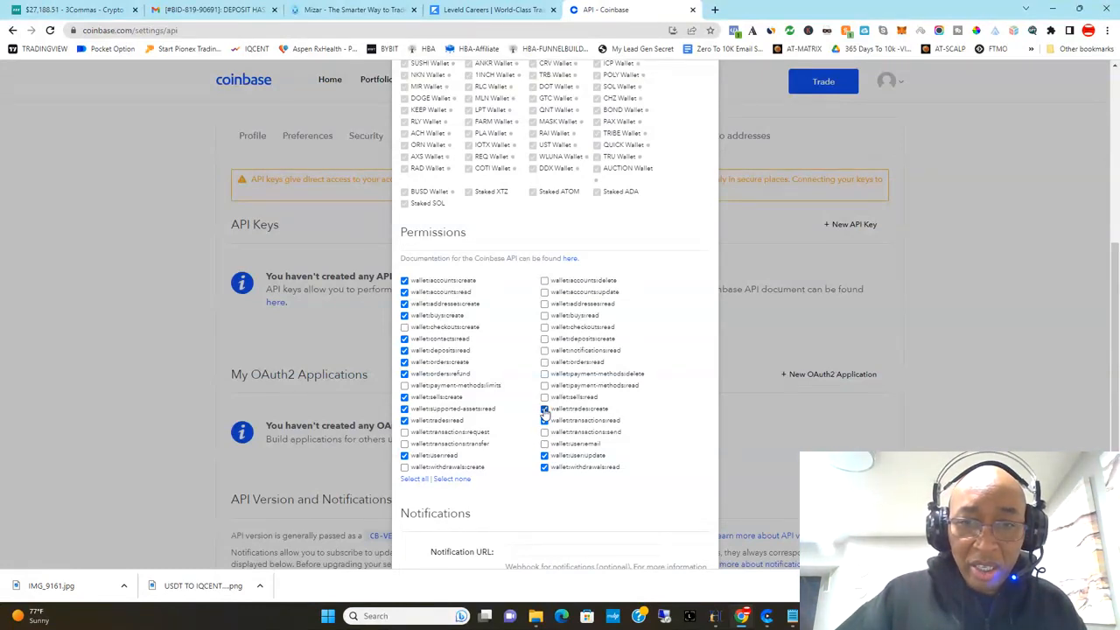
{"action": "left_click", "coordinate": [544, 397]}
{"action": "left_click", "coordinate": [544, 385]}
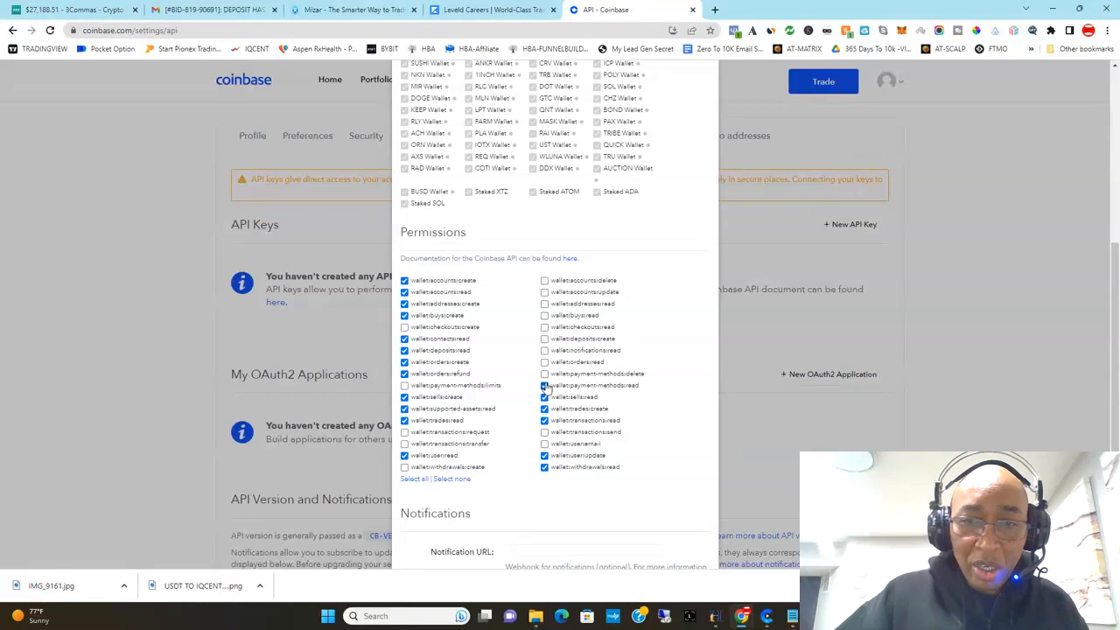
{"action": "left_click", "coordinate": [545, 374]}
{"action": "left_click", "coordinate": [544, 361]}
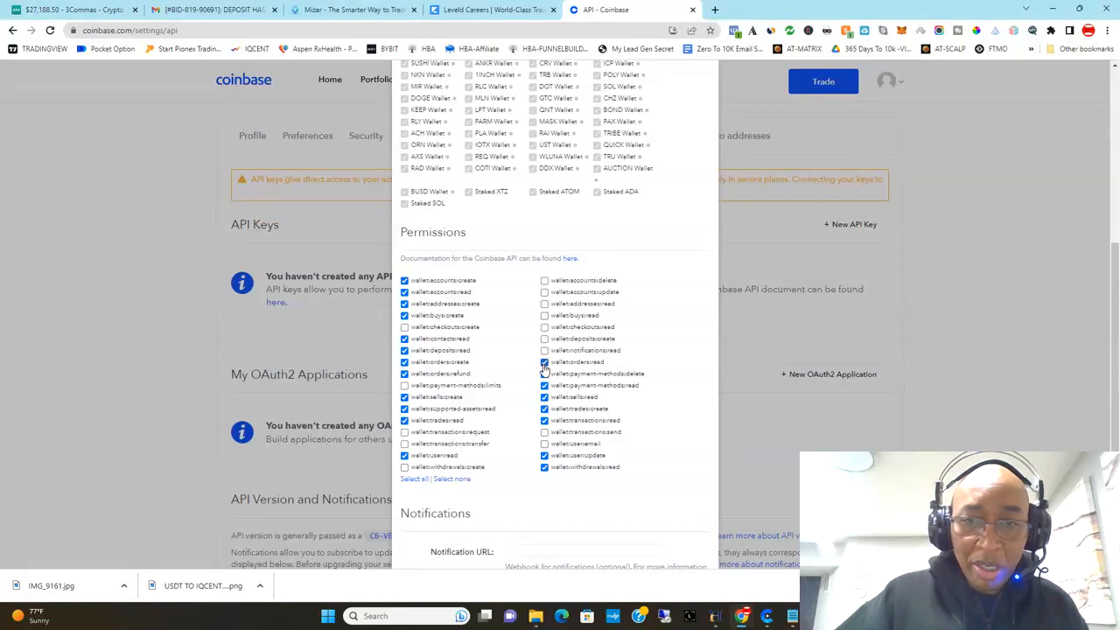
Grant the wallet permissions notifications read, deposits create, checkouts read, buys read and addresses read.
{"action": "left_click", "coordinate": [544, 350]}
{"action": "left_click", "coordinate": [545, 339]}
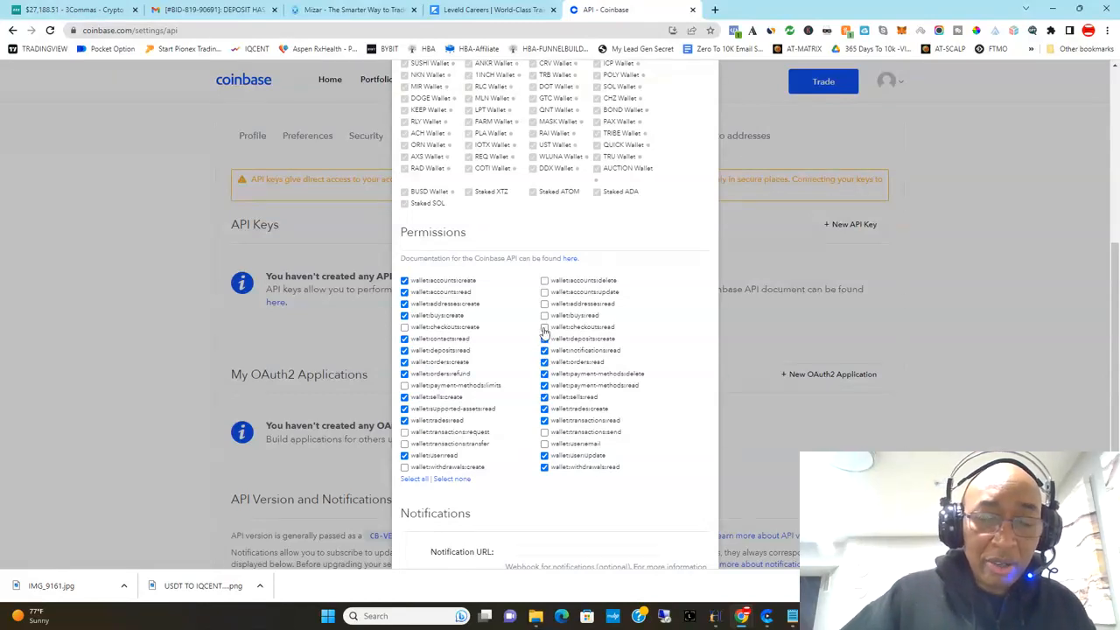
{"action": "left_click", "coordinate": [544, 327]}
{"action": "left_click", "coordinate": [545, 315]}
{"action": "left_click", "coordinate": [544, 303]}
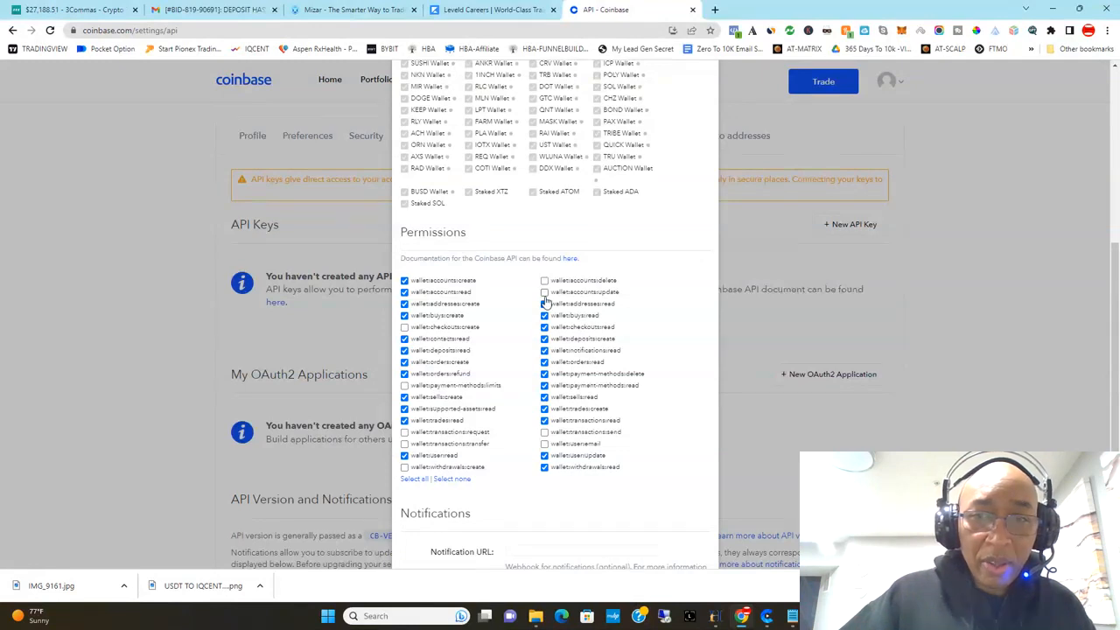
Grant the new API key the wallet:accounts:update and wallet:accounts:delete permissions.
{"action": "left_click", "coordinate": [544, 291]}
{"action": "left_click", "coordinate": [544, 280]}
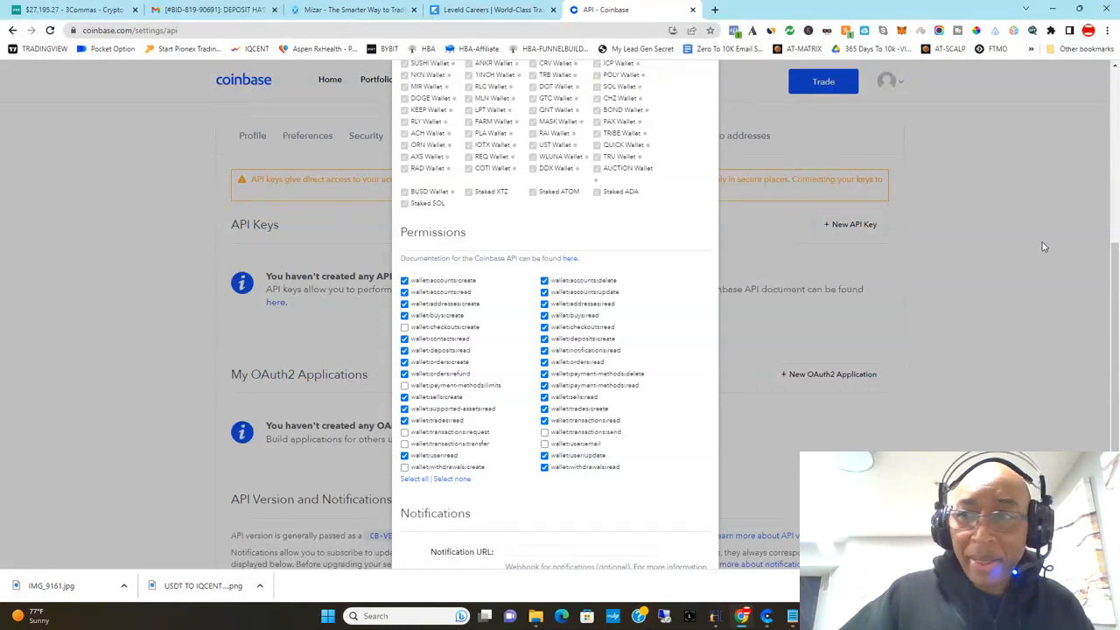
{"action": "left_click_drag", "start_coordinate": [1115, 278], "coordinate": [1107, 390]}
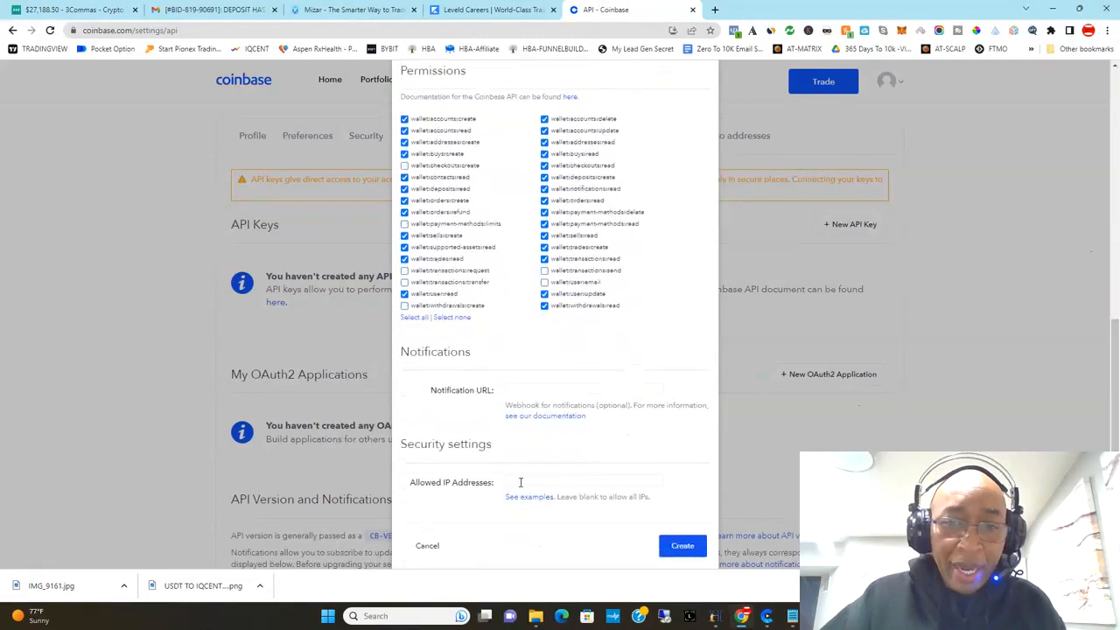
Copy the IPs to whitelist from Mizar and paste them into the Allowed IP Addresses of the new Coinbase API key.
{"action": "left_click", "coordinate": [354, 10]}
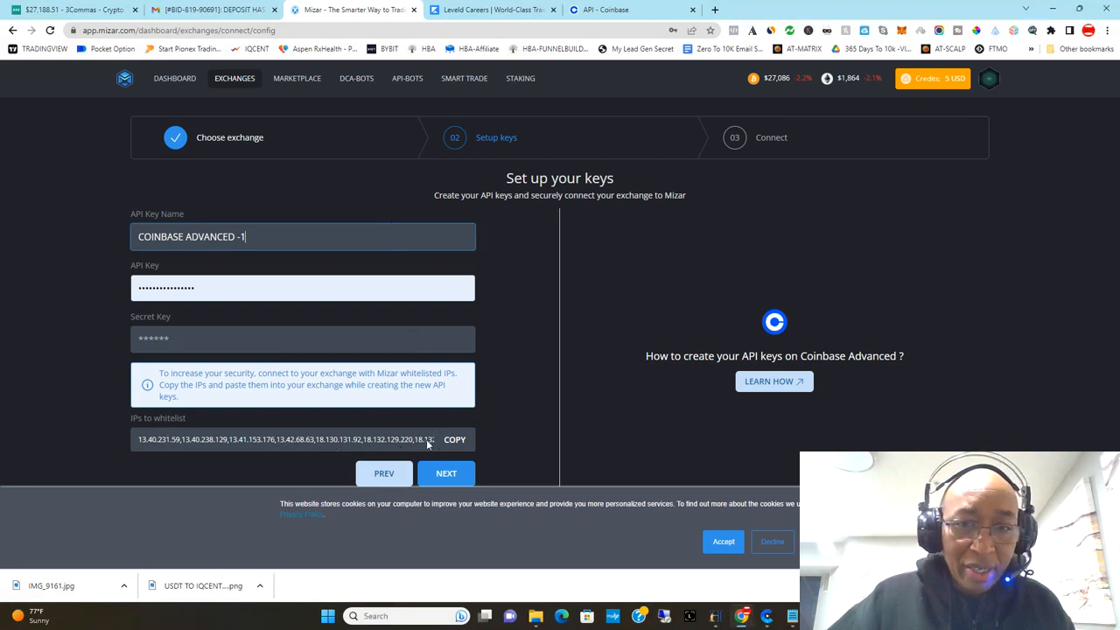
{"action": "left_click", "coordinate": [454, 442]}
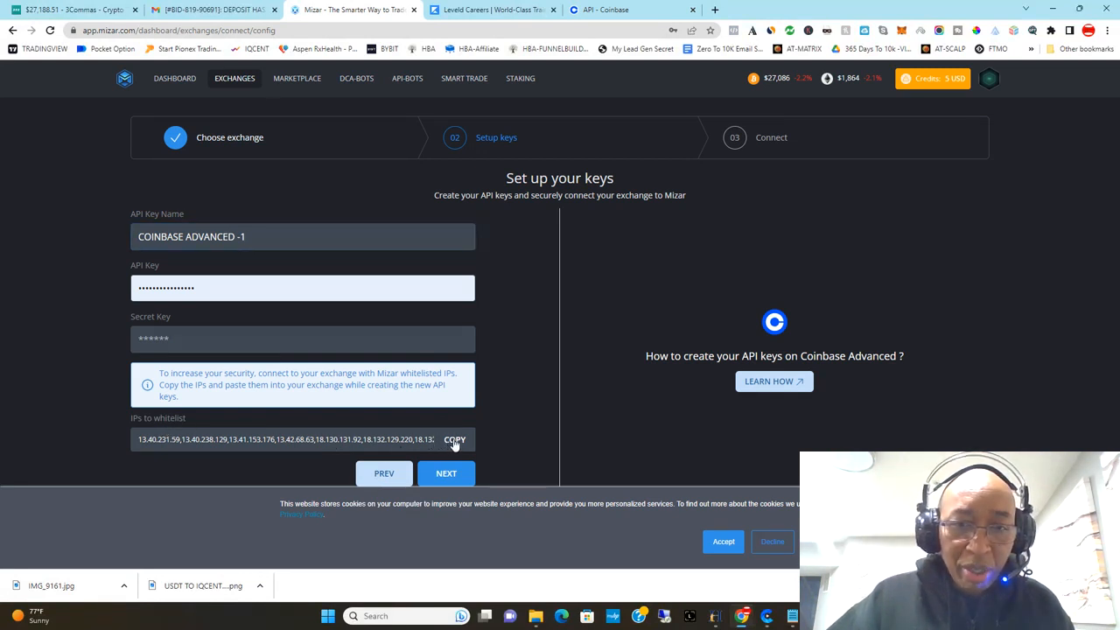
{"action": "left_click", "coordinate": [454, 444]}
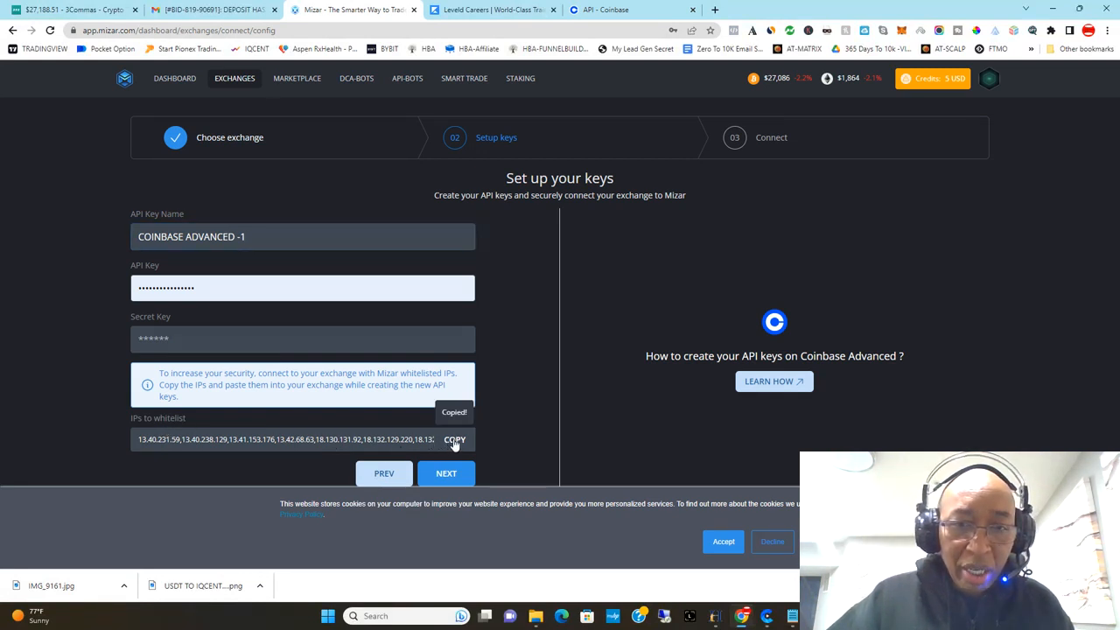
{"action": "left_click", "coordinate": [627, 12]}
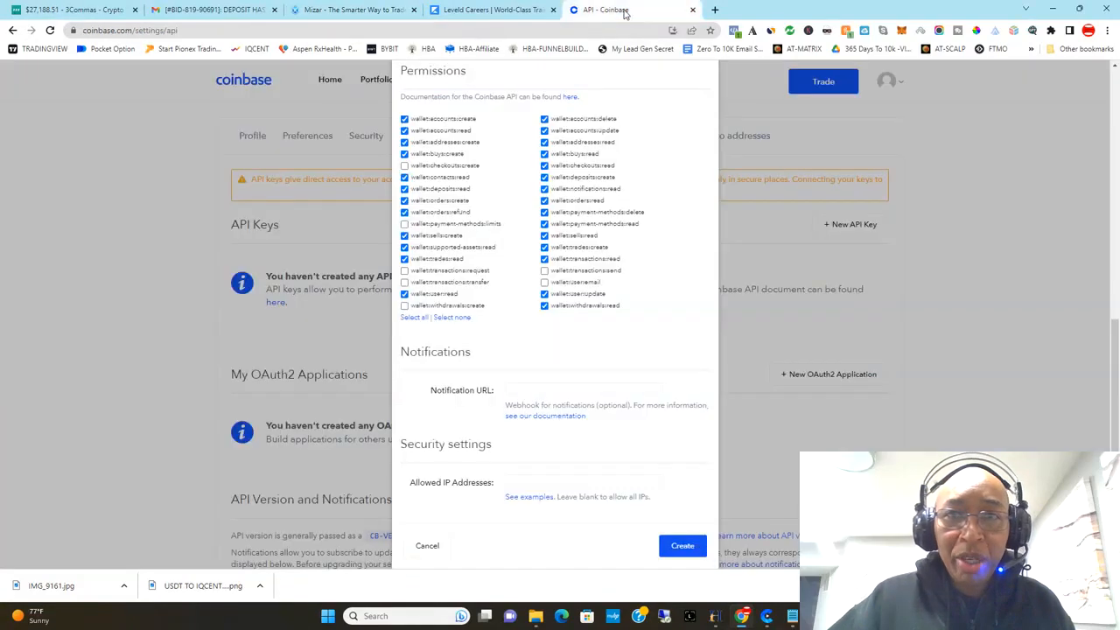
{"action": "left_click", "coordinate": [513, 485]}
{"action": "right_click", "coordinate": [519, 482]}
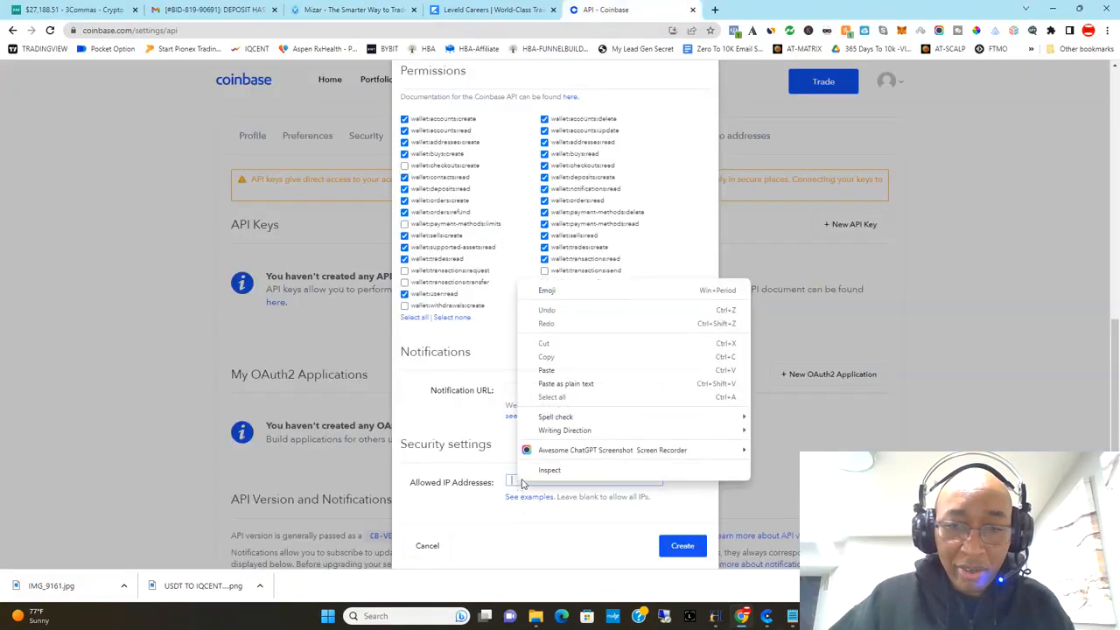
{"action": "left_click", "coordinate": [564, 371]}
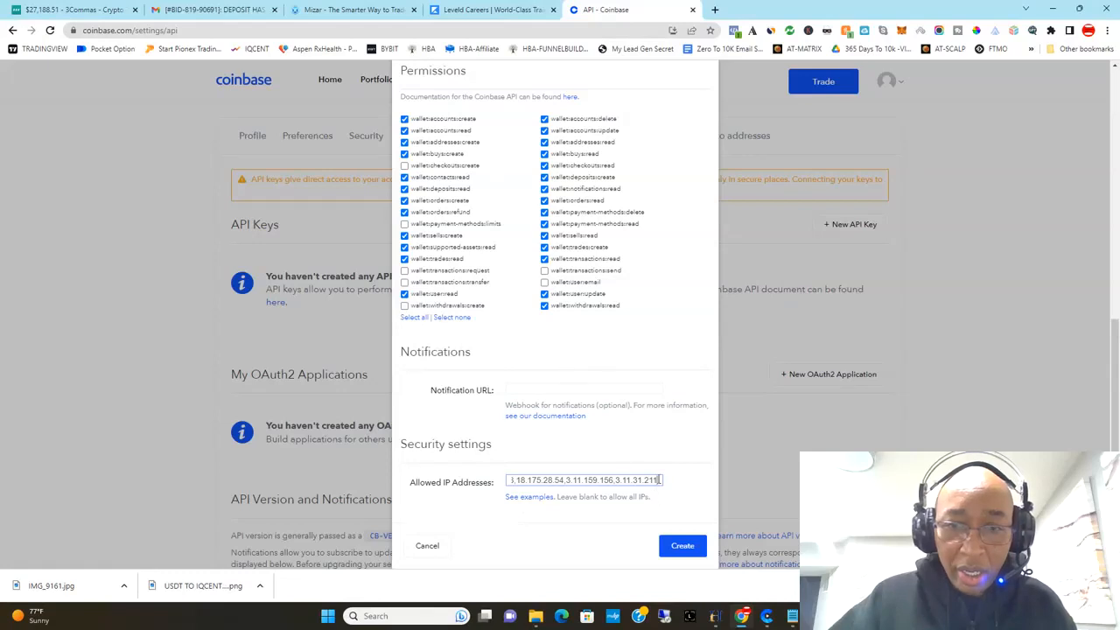
Compare the allowed IP addresses with Mizar's whitelist and create the Coinbase API key.
{"action": "left_click_drag", "start_coordinate": [662, 479], "coordinate": [473, 481]}
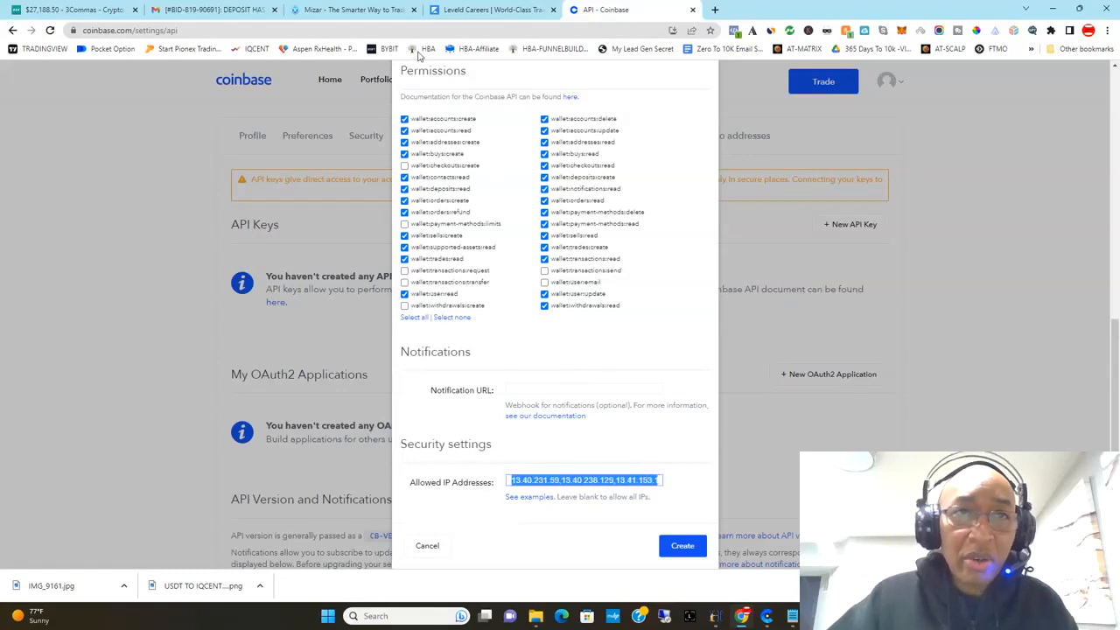
{"action": "left_click", "coordinate": [378, 16]}
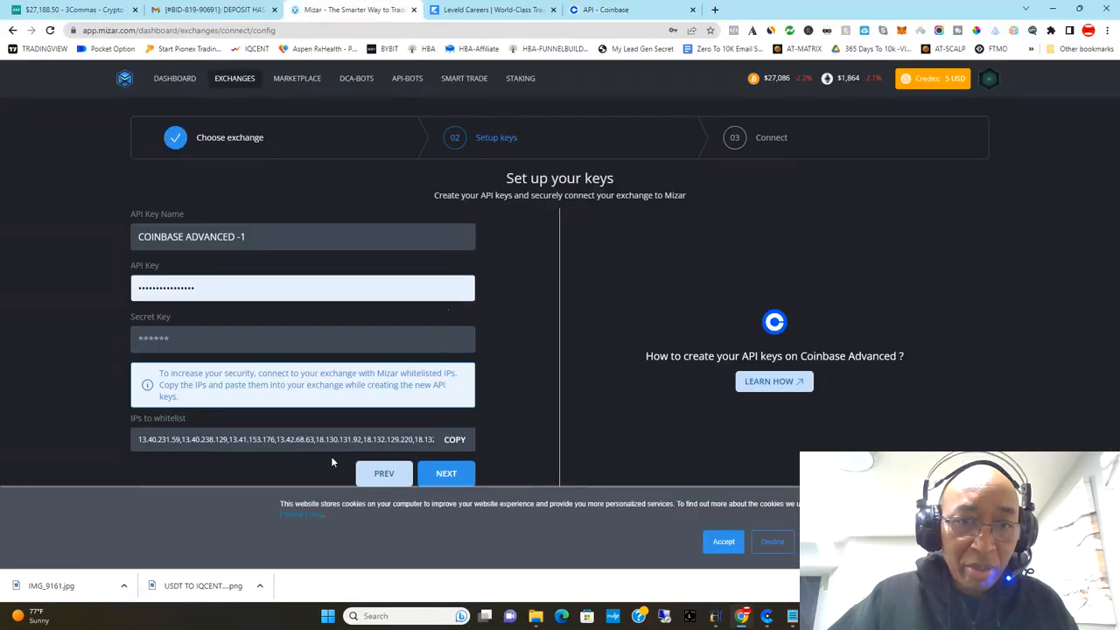
{"action": "left_click", "coordinate": [141, 441]}
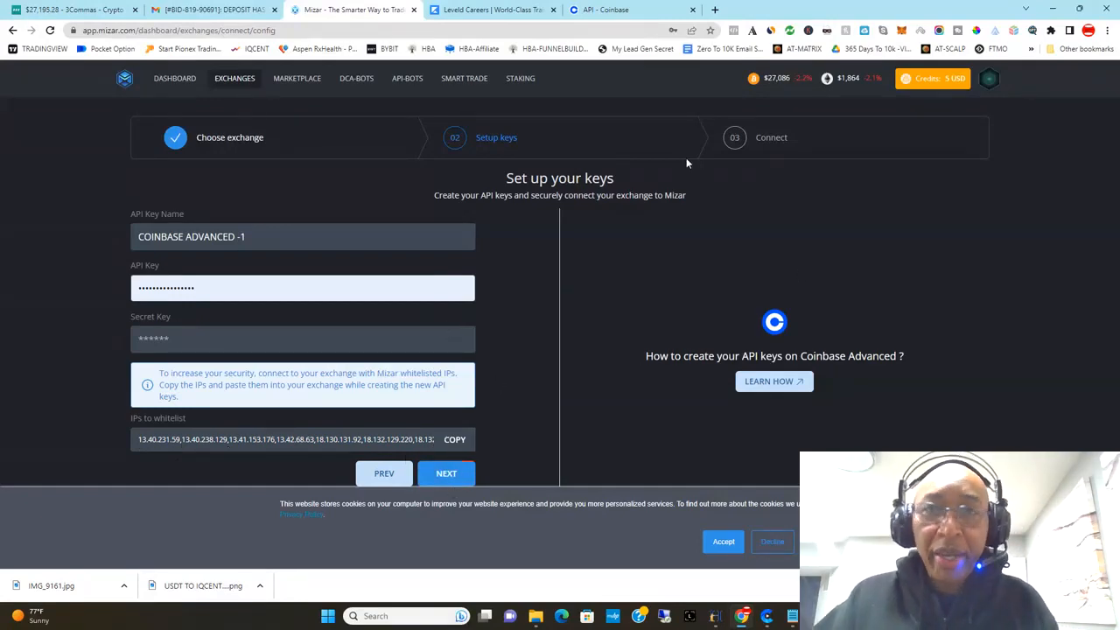
{"action": "left_click", "coordinate": [603, 10]}
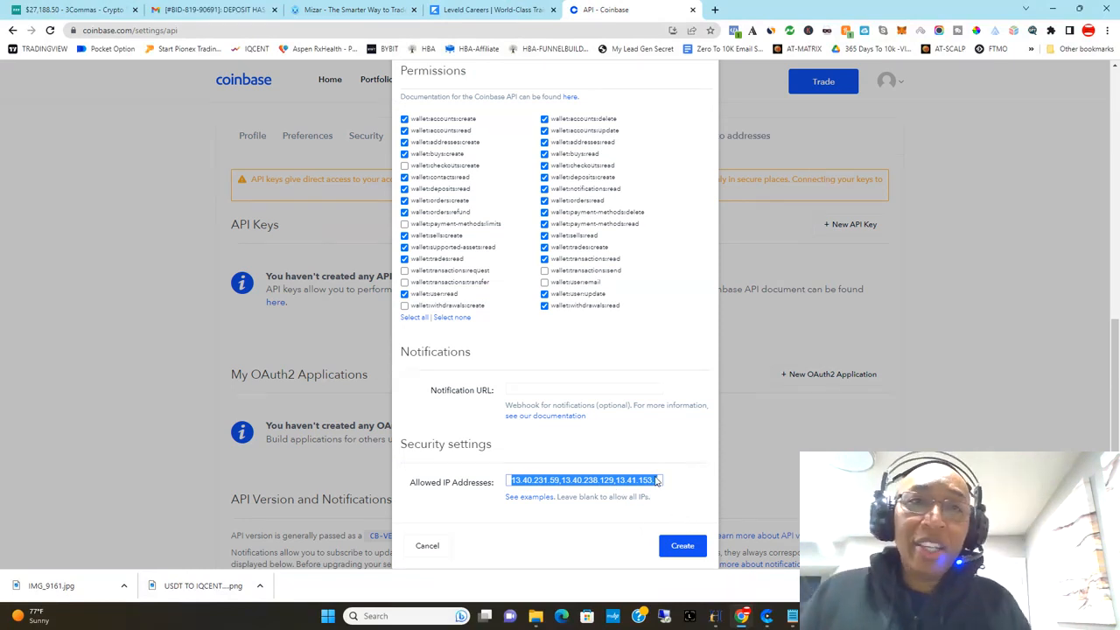
{"action": "left_click", "coordinate": [357, 11]}
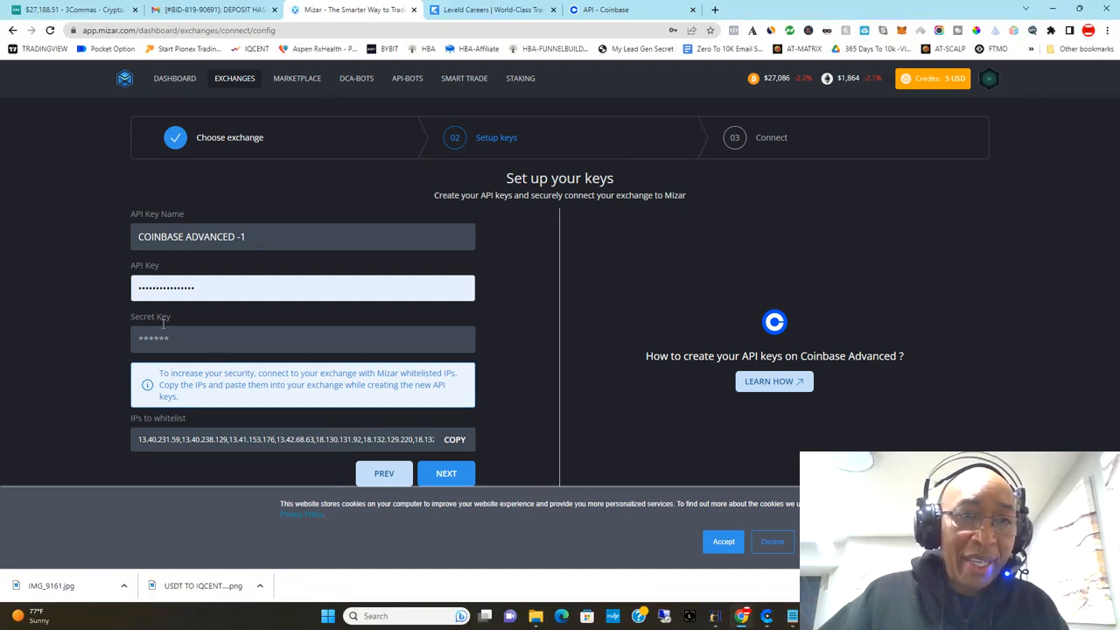
{"action": "left_click", "coordinate": [601, 10]}
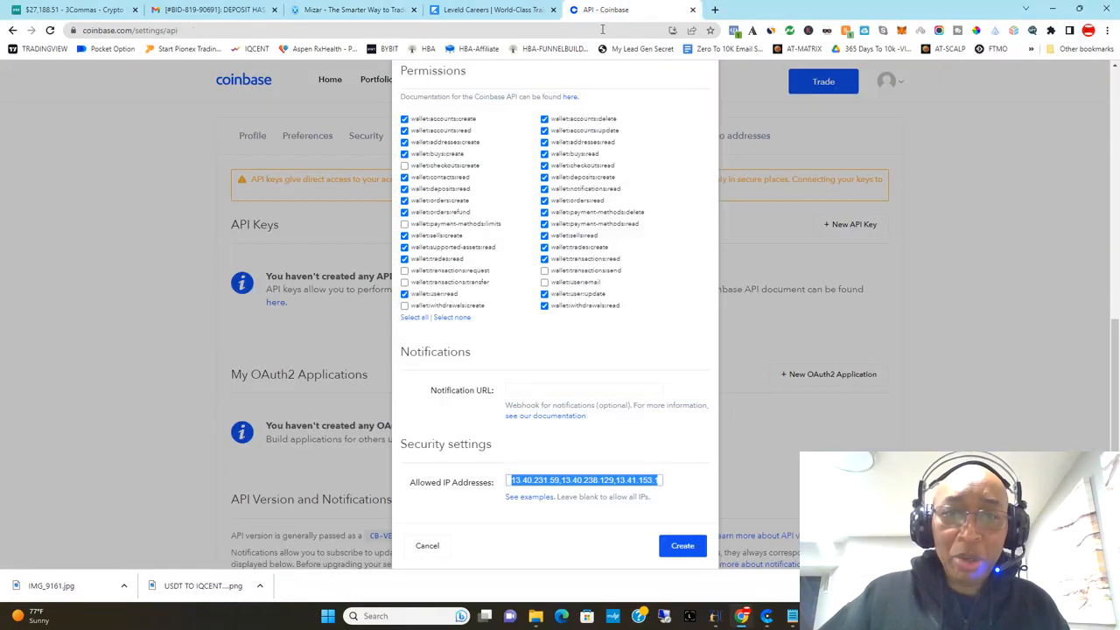
{"action": "left_click", "coordinate": [680, 546]}
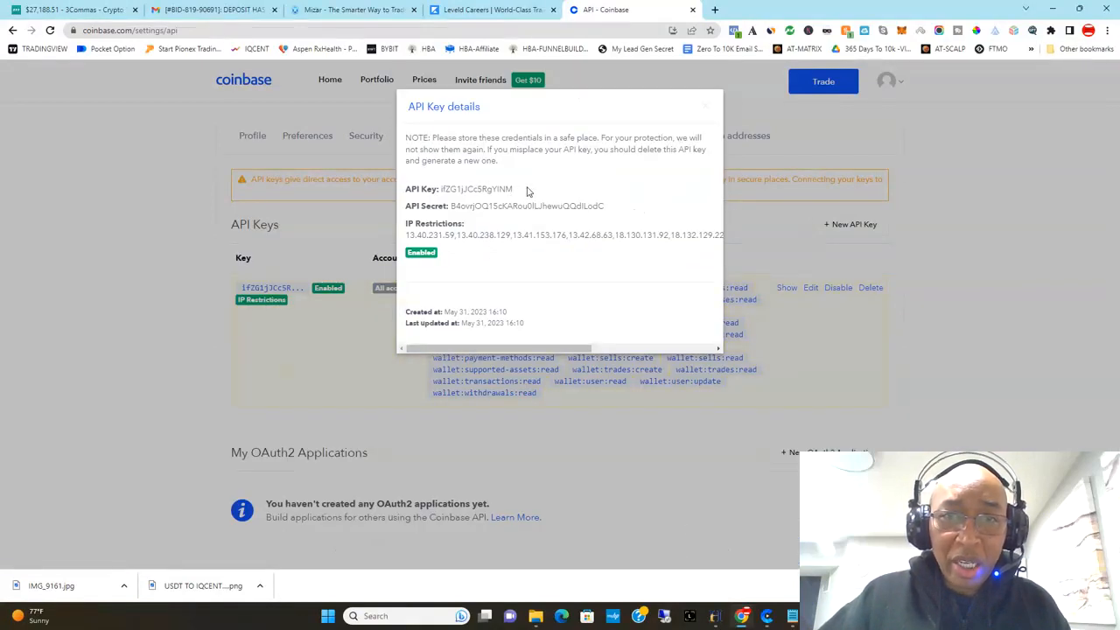
Copy the new API key from Coinbase and paste it into Mizar's API Key field, replacing the prefilled entry.
{"action": "left_click_drag", "start_coordinate": [528, 190], "coordinate": [439, 190]}
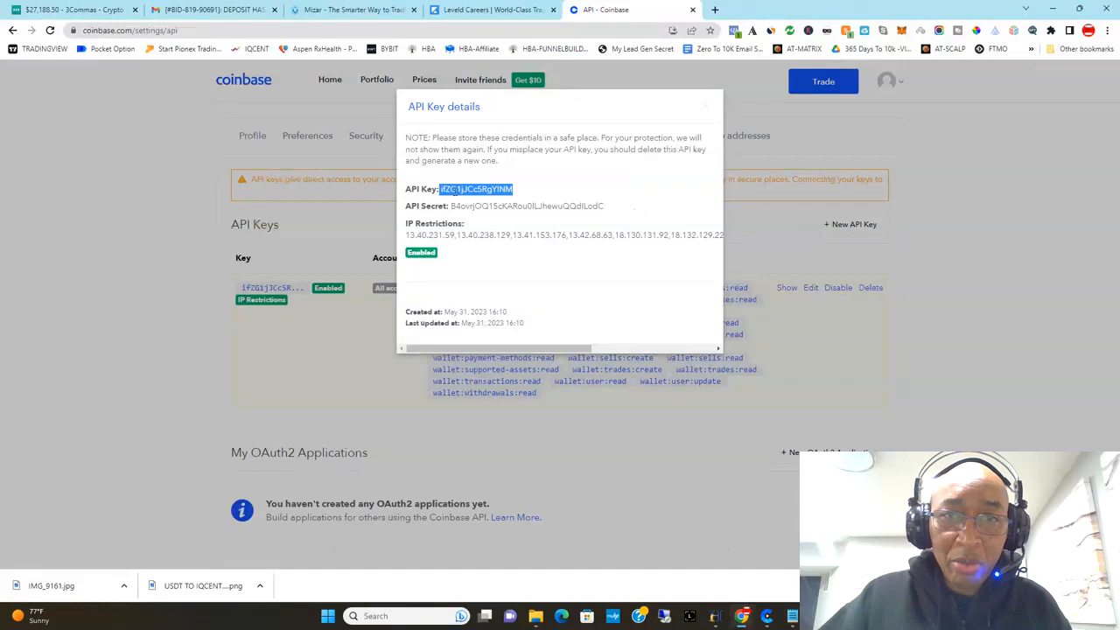
{"action": "right_click", "coordinate": [454, 203]}
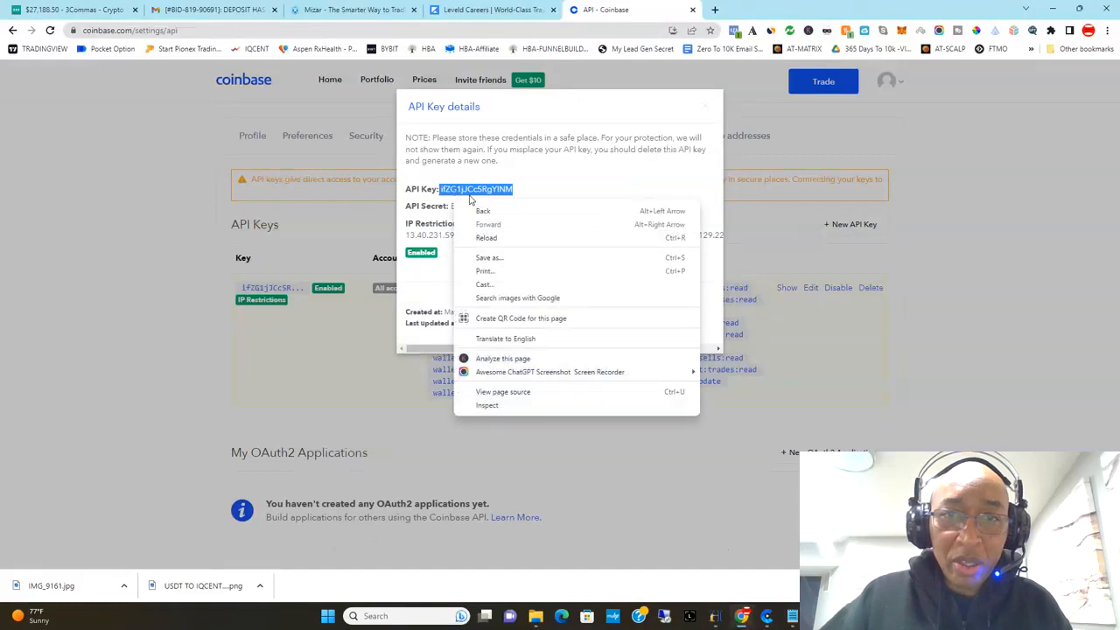
{"action": "right_click", "coordinate": [473, 192]}
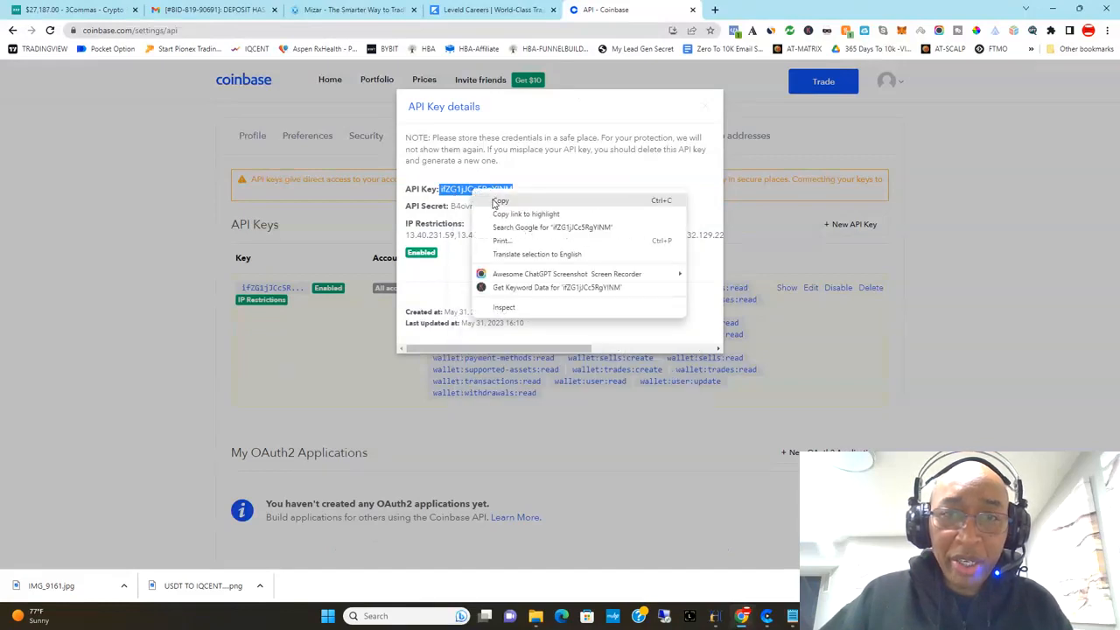
{"action": "left_click", "coordinate": [482, 200]}
{"action": "left_click", "coordinate": [350, 11]}
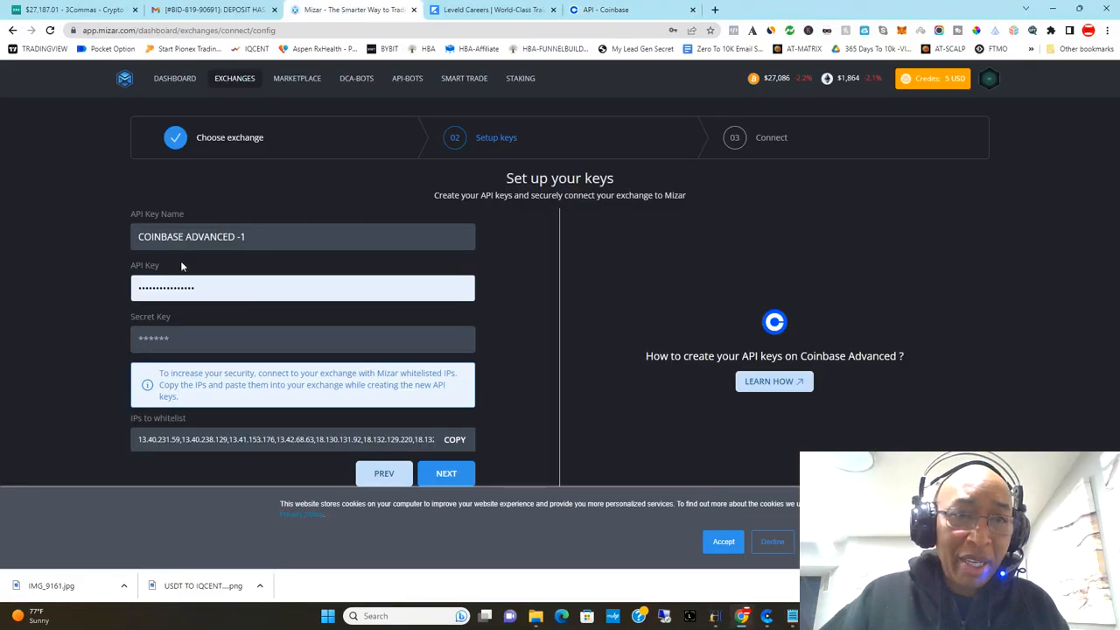
{"action": "left_click", "coordinate": [205, 285]}
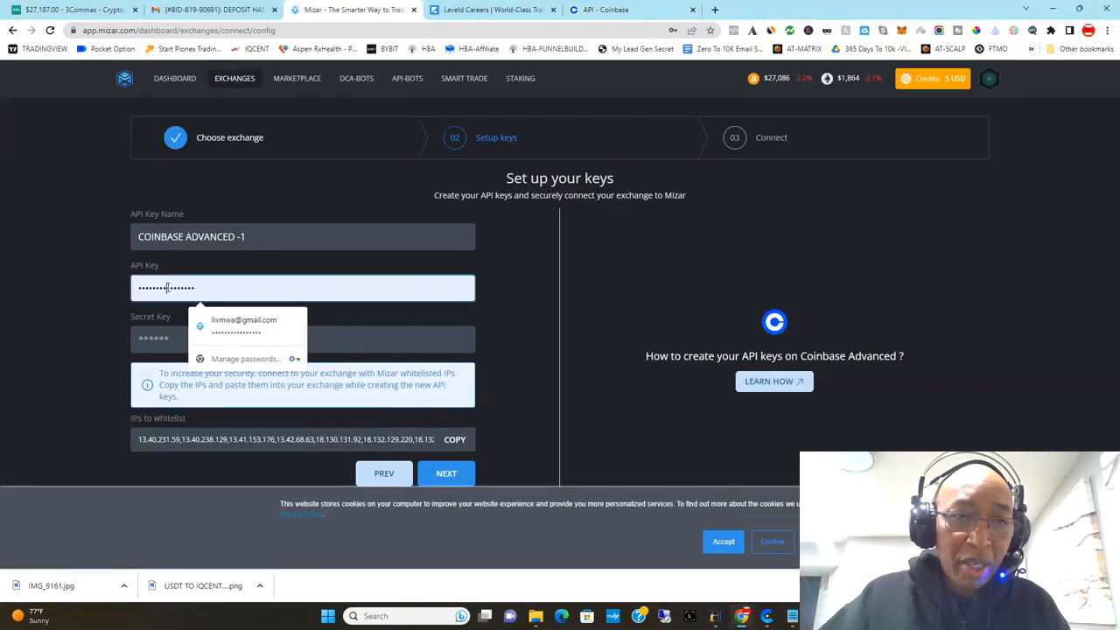
{"action": "left_click_drag", "start_coordinate": [207, 289], "coordinate": [127, 295]}
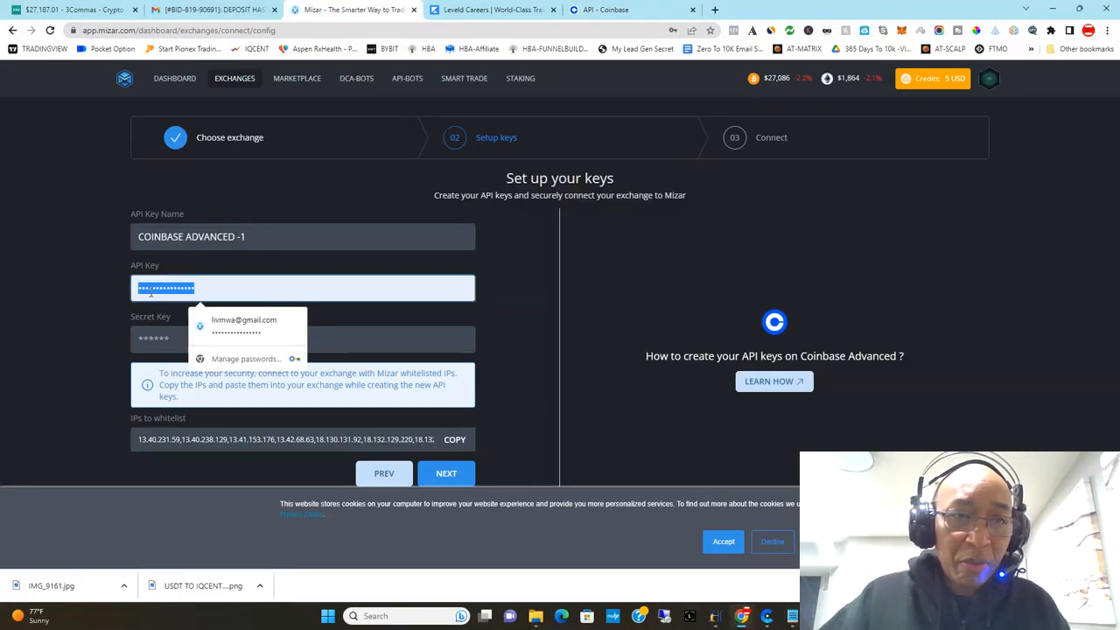
{"action": "right_click", "coordinate": [151, 295]}
{"action": "left_click", "coordinate": [185, 383]}
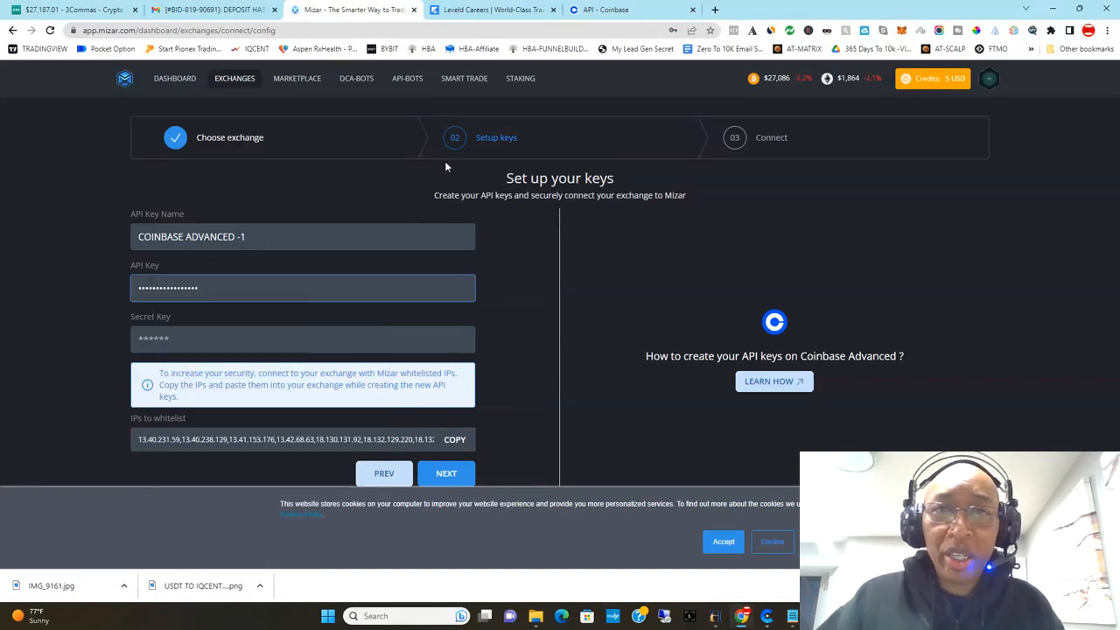
Copy the API secret from the Coinbase key details and paste it into Mizar's Secret Key field.
{"action": "left_click", "coordinate": [589, 12]}
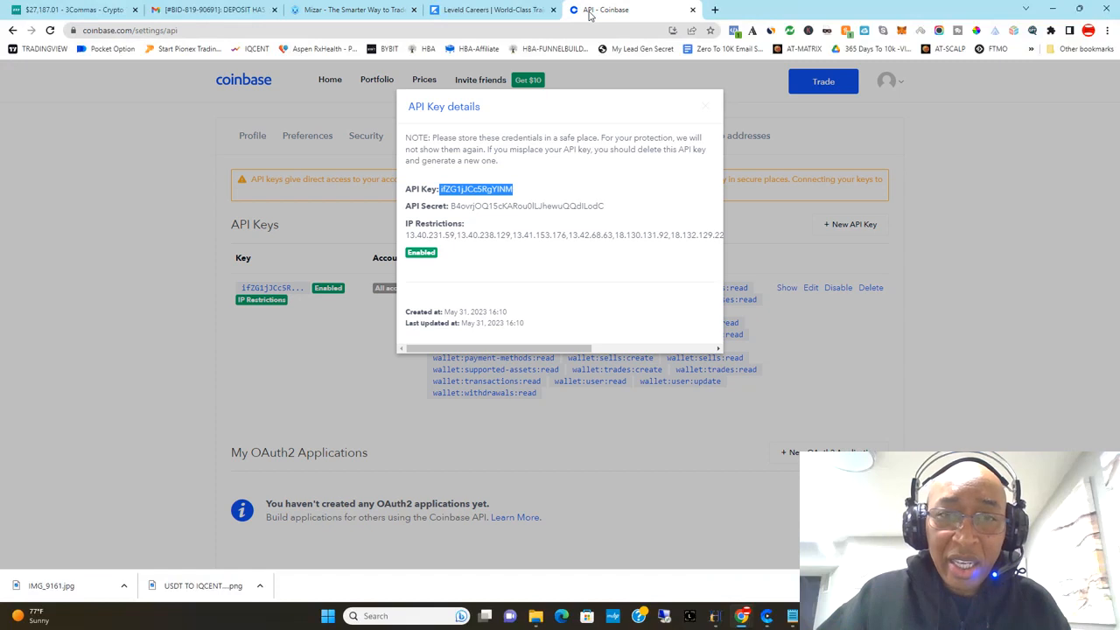
{"action": "left_click_drag", "start_coordinate": [611, 208], "coordinate": [452, 203]}
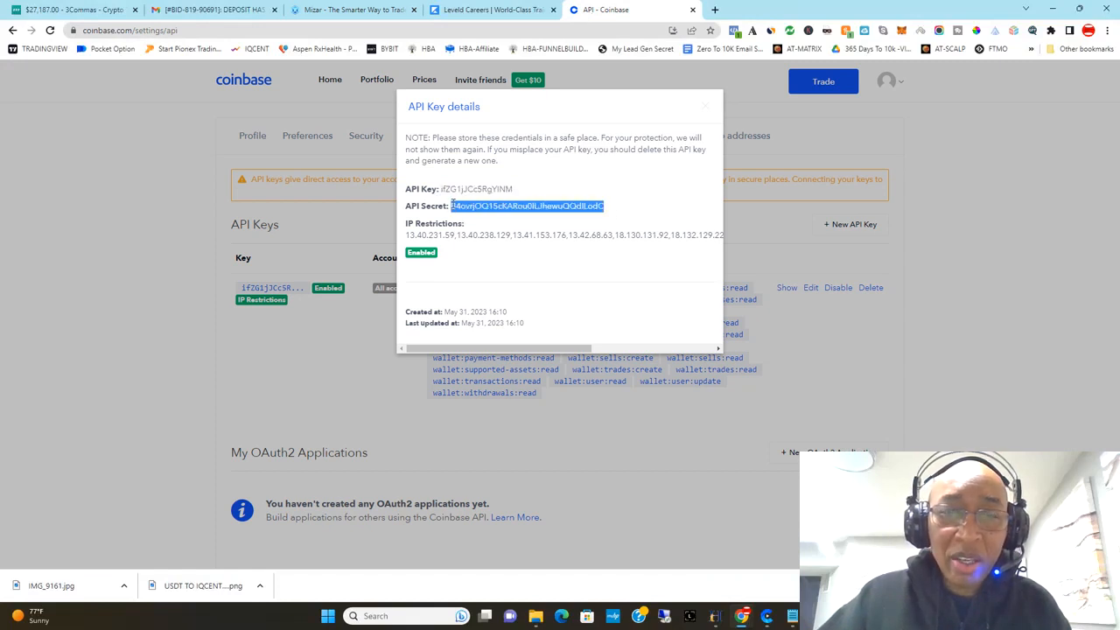
{"action": "right_click", "coordinate": [453, 204]}
{"action": "left_click", "coordinate": [478, 215]}
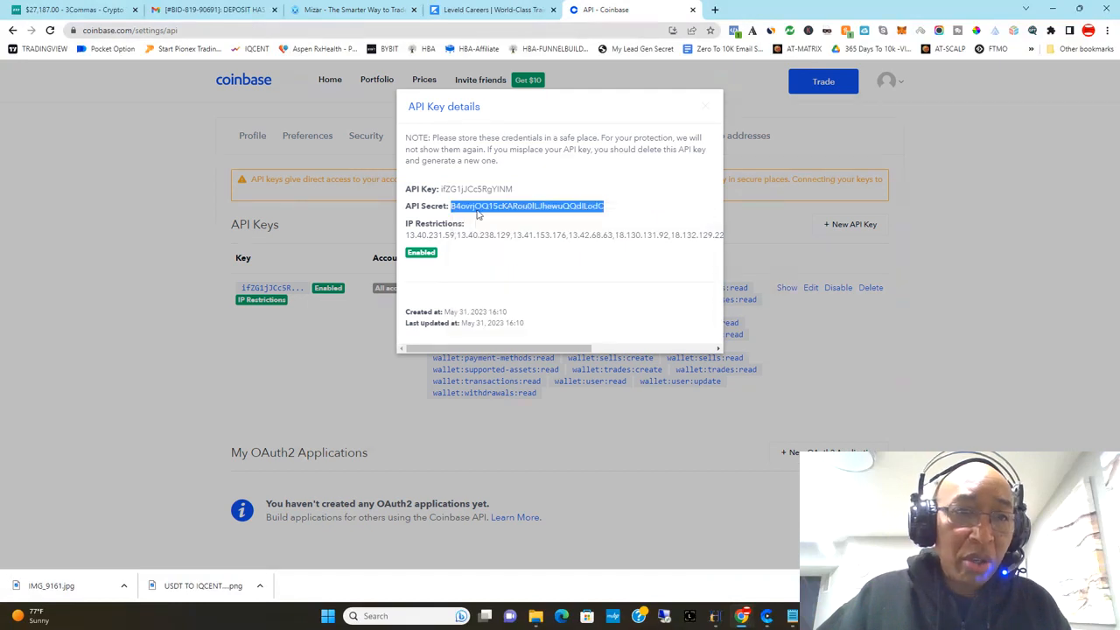
{"action": "left_click", "coordinate": [363, 11]}
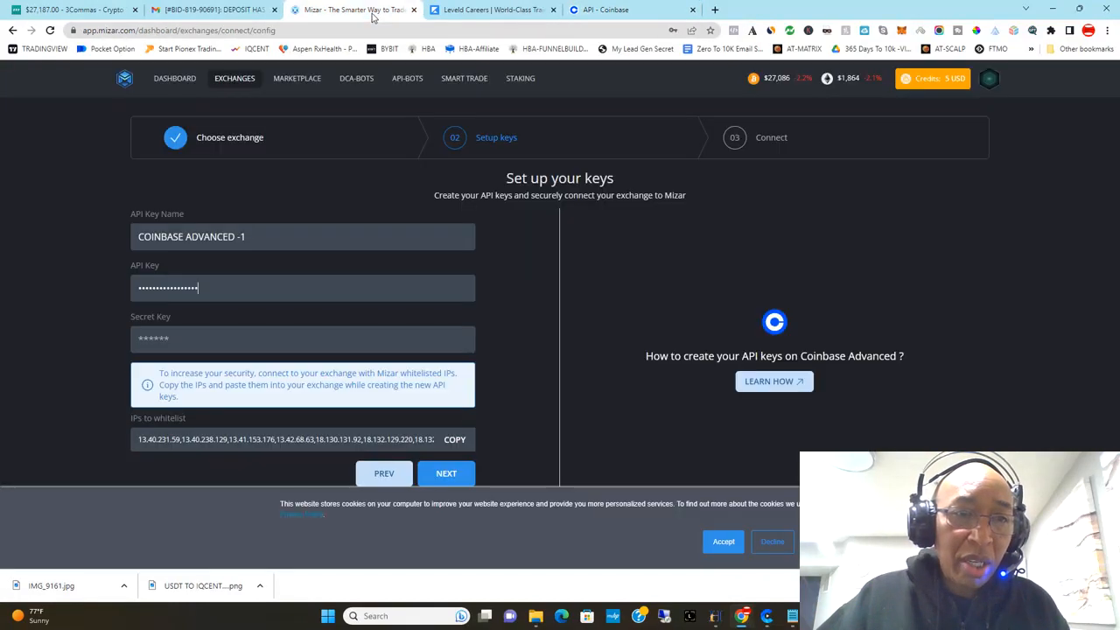
{"action": "left_click", "coordinate": [167, 338]}
{"action": "right_click", "coordinate": [147, 340]}
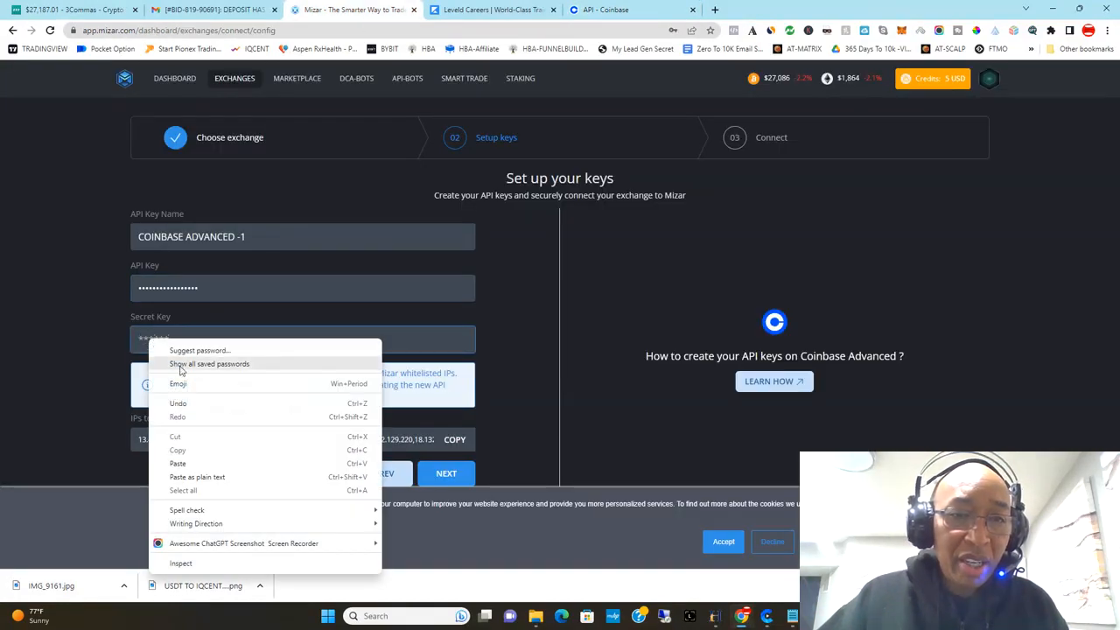
{"action": "left_click", "coordinate": [179, 464]}
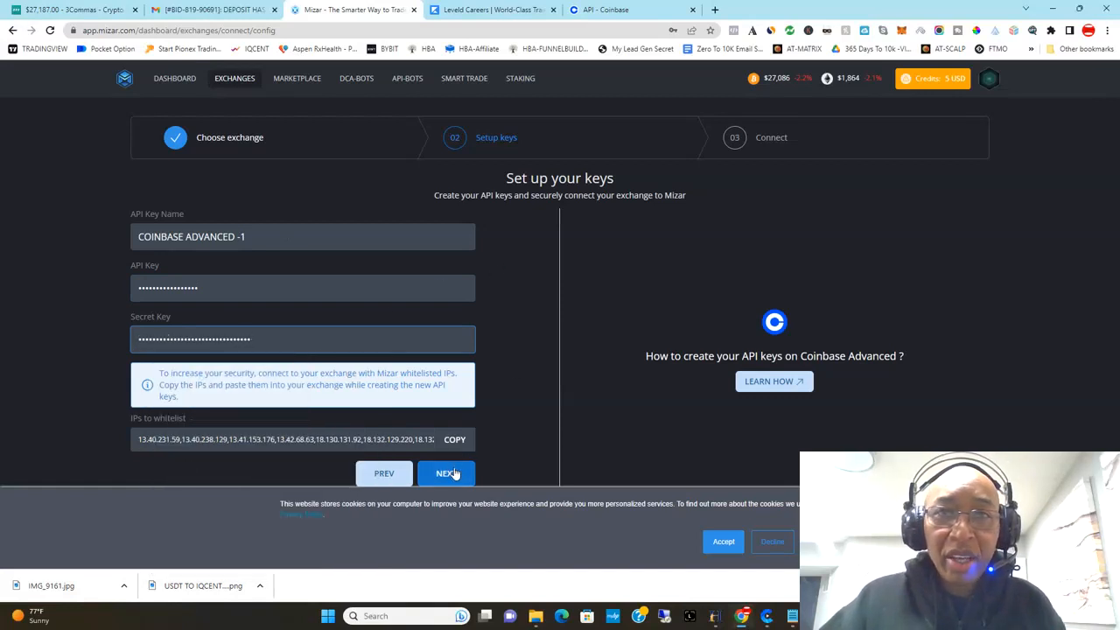
Submit the keys in Mizar without saving them in the browser, connect to Coinbase Advanced, and accept the cookie notice.
{"action": "left_click", "coordinate": [599, 10]}
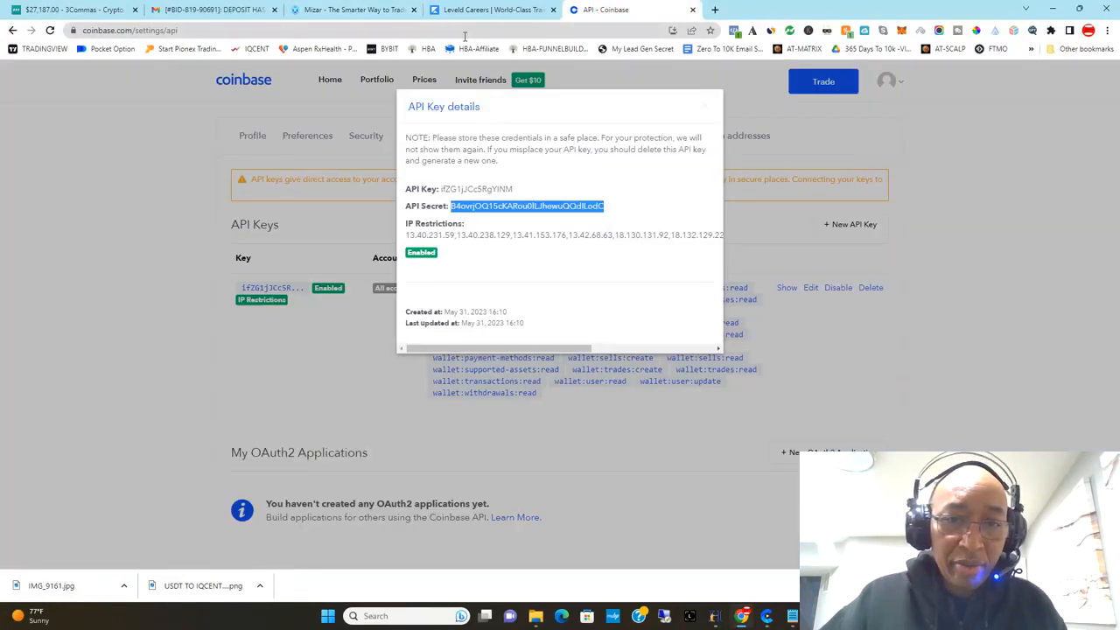
{"action": "left_click", "coordinate": [366, 11]}
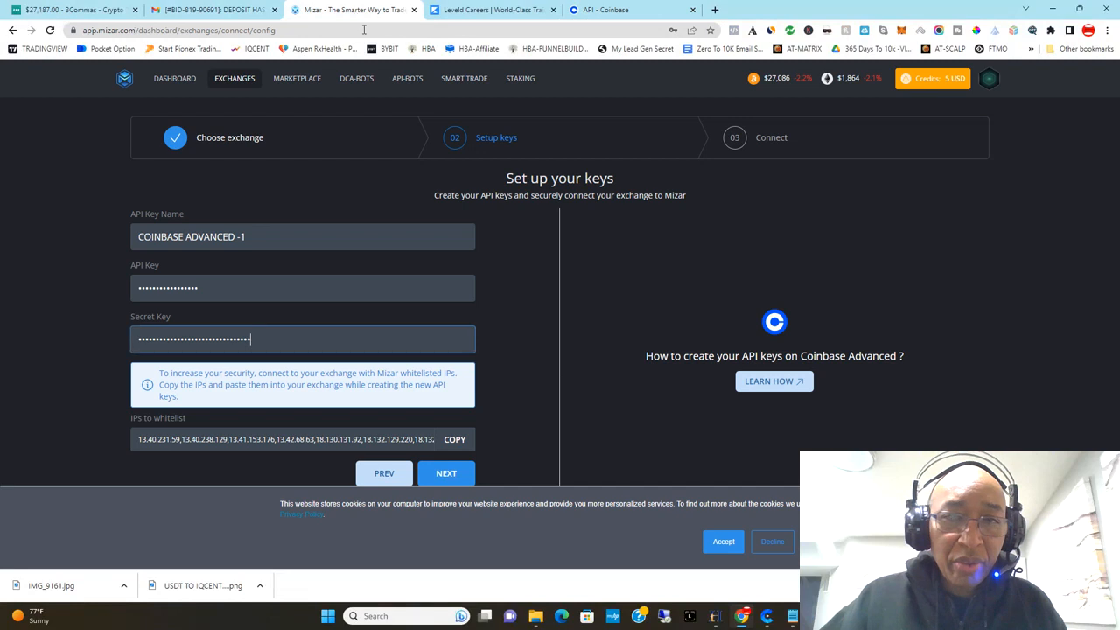
{"action": "left_click", "coordinate": [434, 473]}
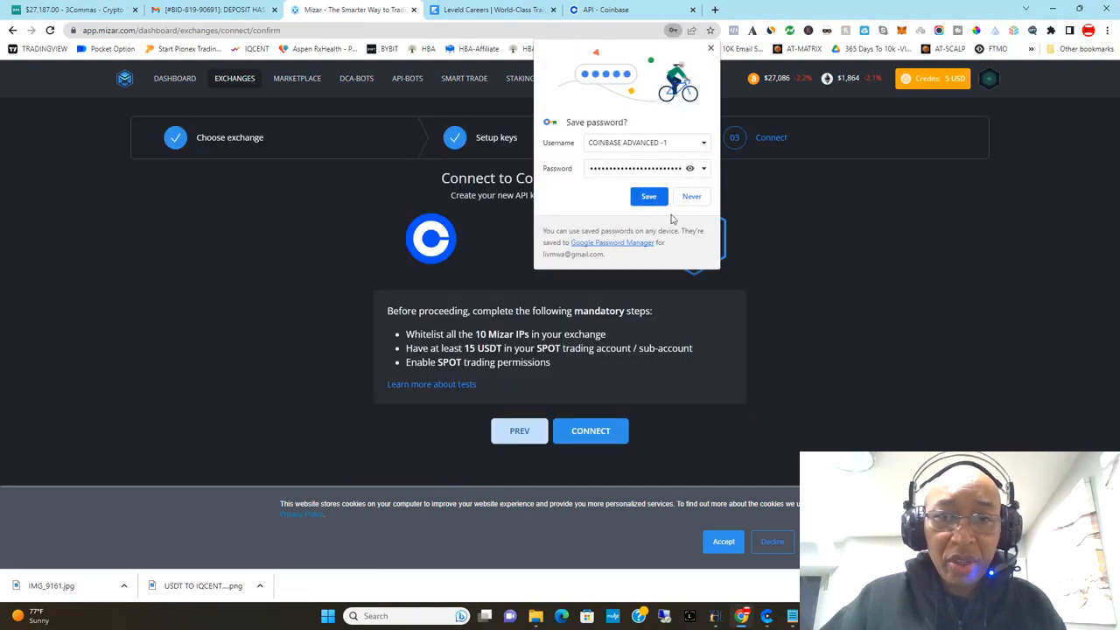
{"action": "left_click", "coordinate": [690, 197]}
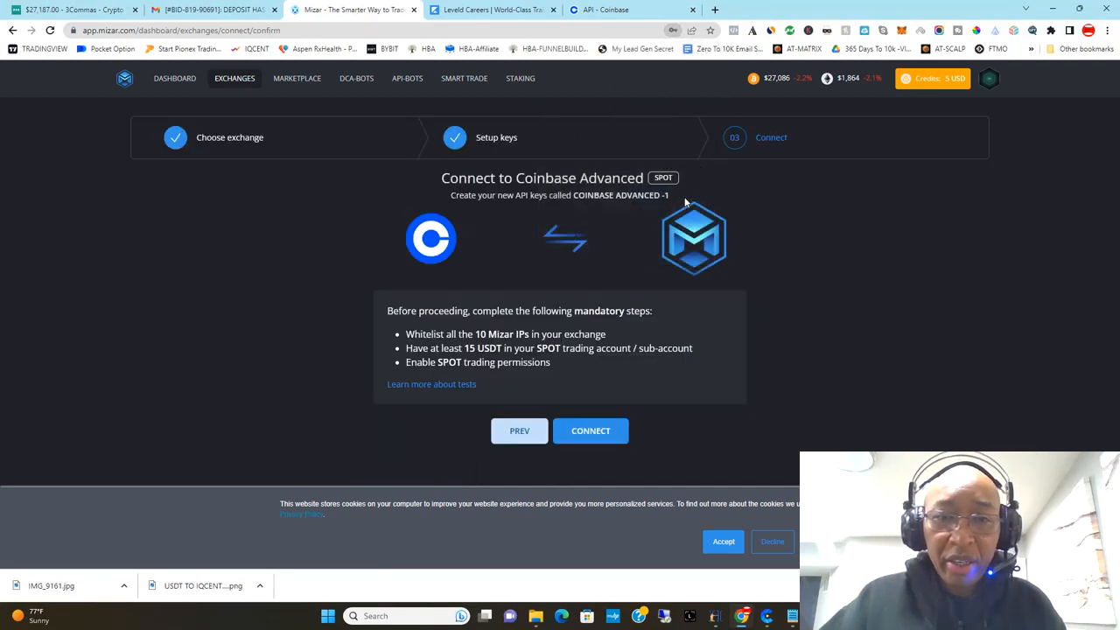
{"action": "left_click", "coordinate": [598, 439]}
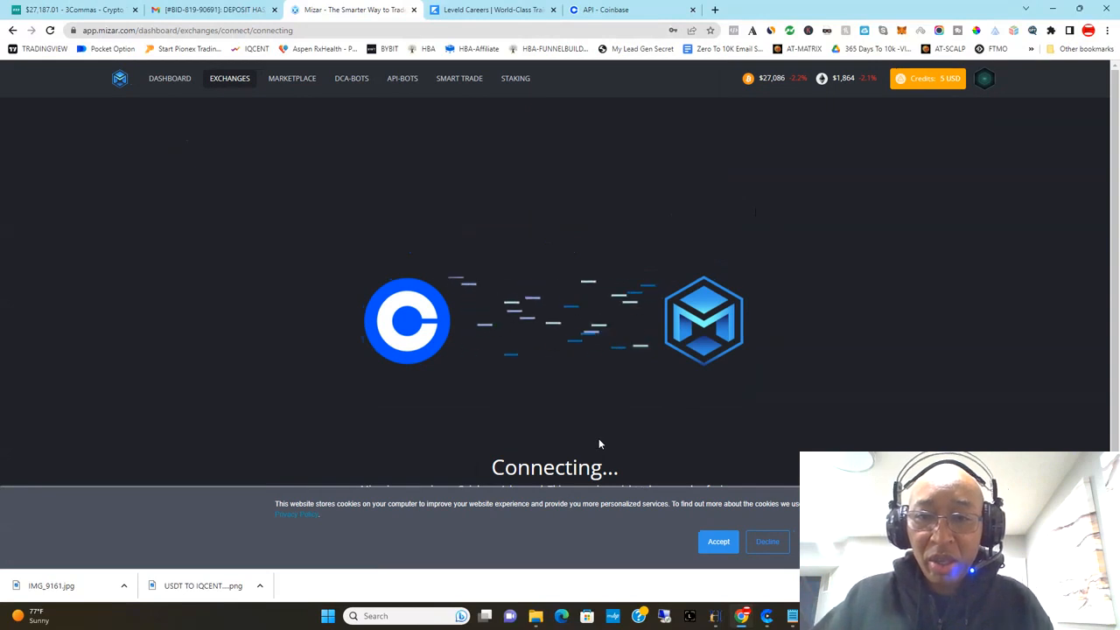
{"action": "left_click", "coordinate": [718, 541]}
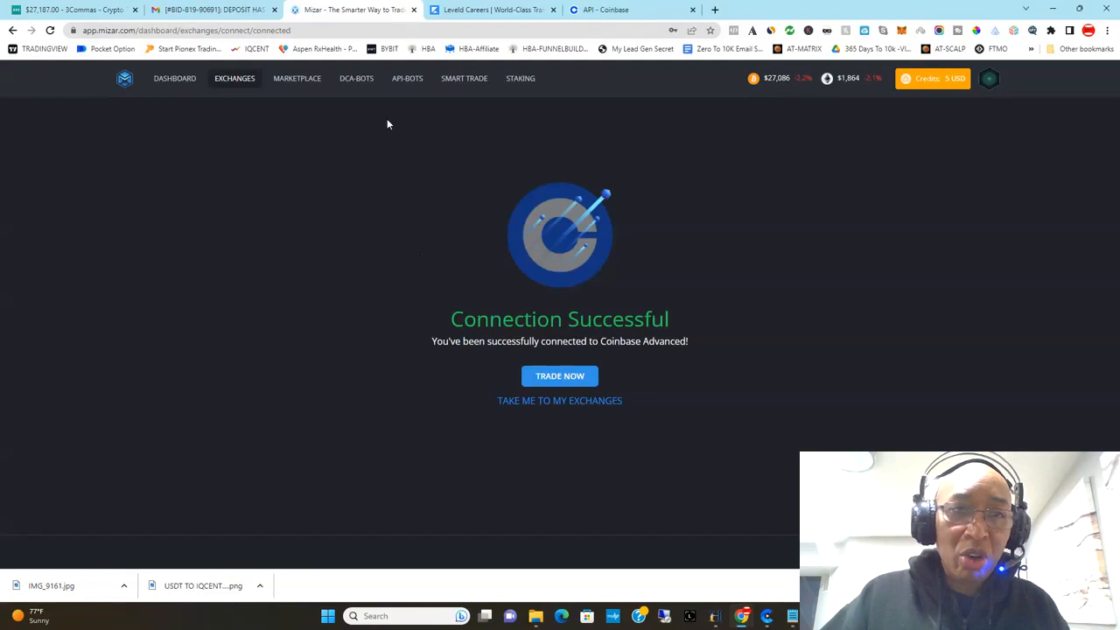
Open Mizar's marketplace of copy-trading bots.
{"action": "left_click", "coordinate": [298, 80]}
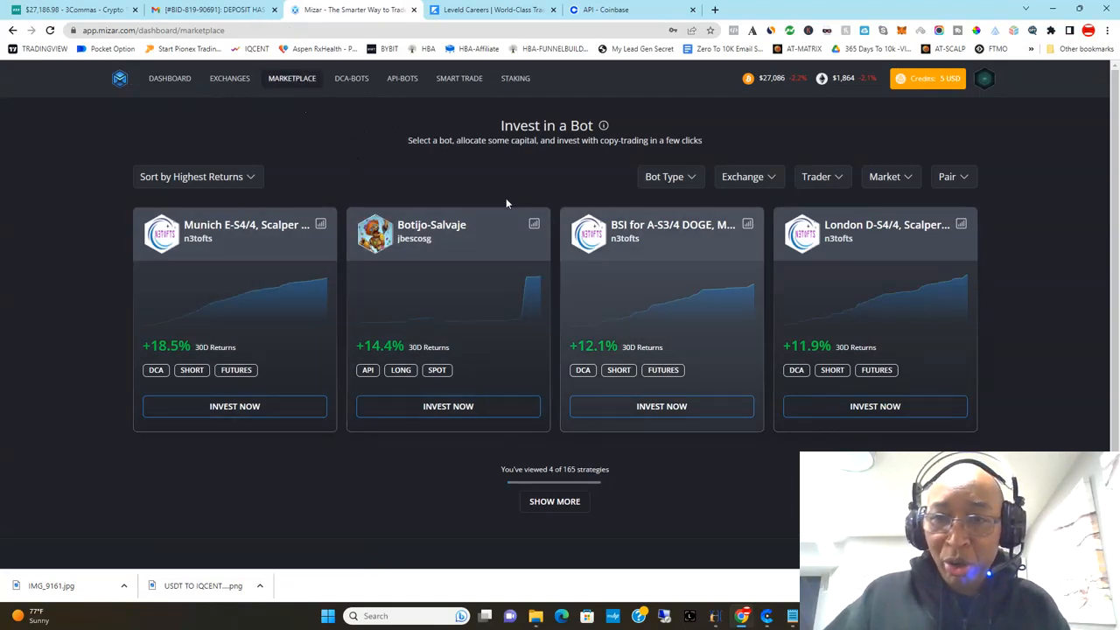
Load more strategies in the bot marketplace and review the listed bots' 30-day returns, strategy types and markets.
{"action": "left_click_drag", "start_coordinate": [1116, 189], "coordinate": [1116, 216]}
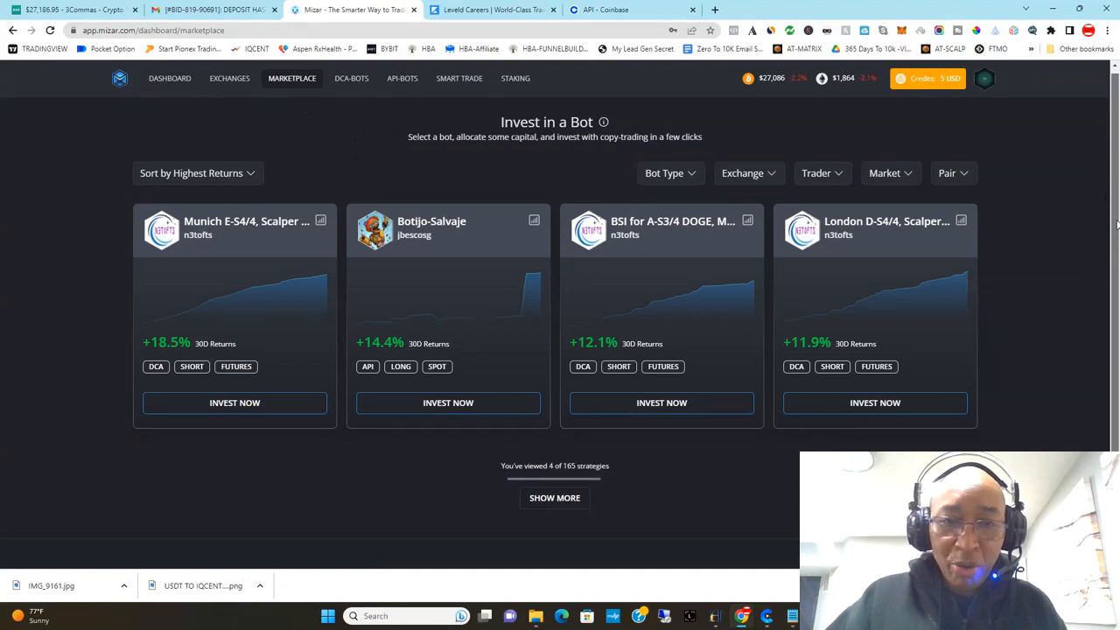
{"action": "left_click", "coordinate": [578, 504]}
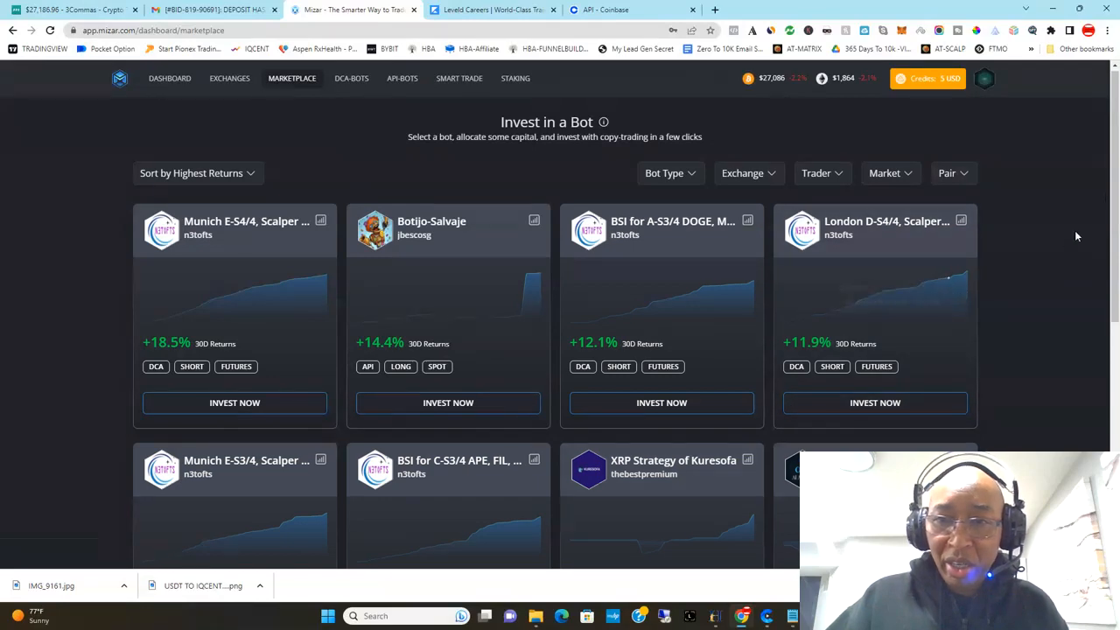
{"action": "left_click_drag", "start_coordinate": [1115, 178], "coordinate": [1116, 234]}
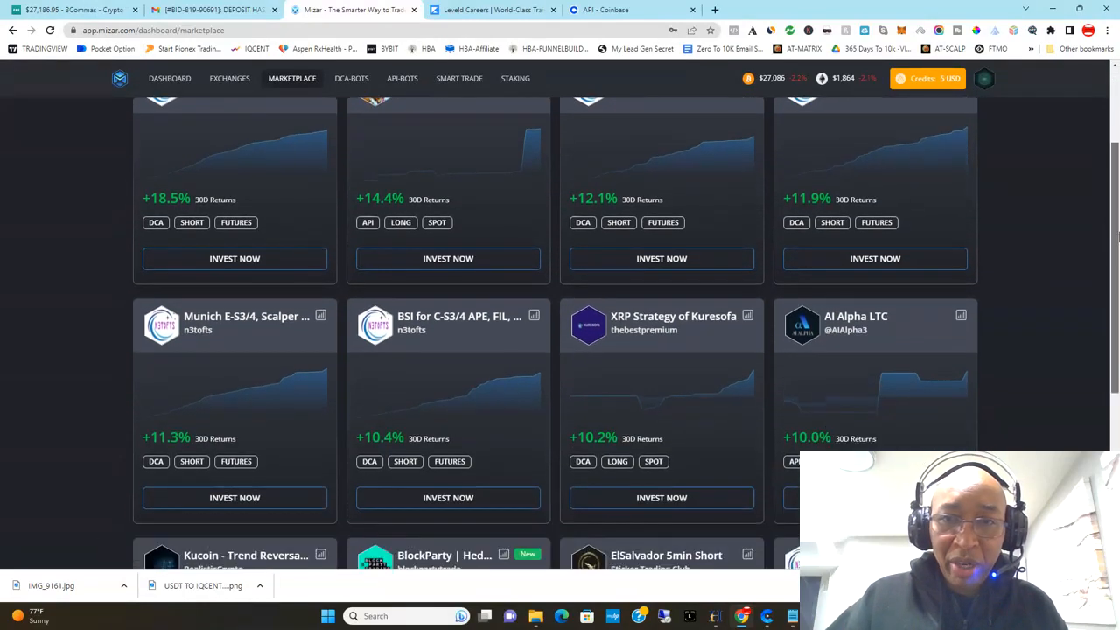
{"action": "scroll", "coordinate": [838, 234], "scroll_direction": "up", "scroll_amount": 2}
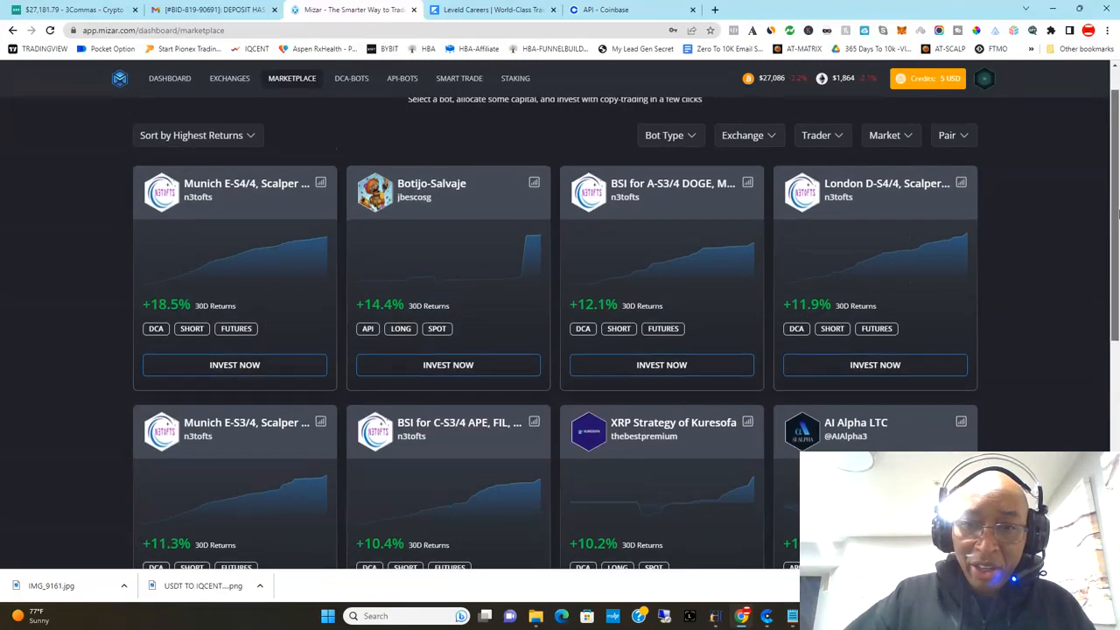
{"action": "left_click_drag", "start_coordinate": [1117, 208], "coordinate": [1092, 428]}
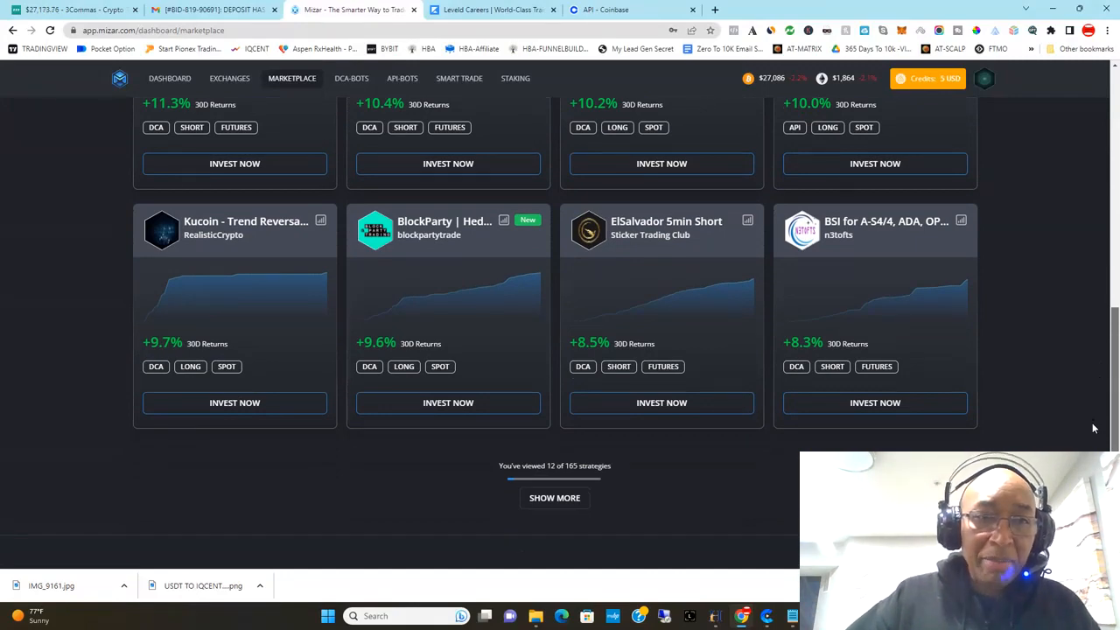
{"action": "left_click_drag", "start_coordinate": [1093, 428], "coordinate": [1117, 185]}
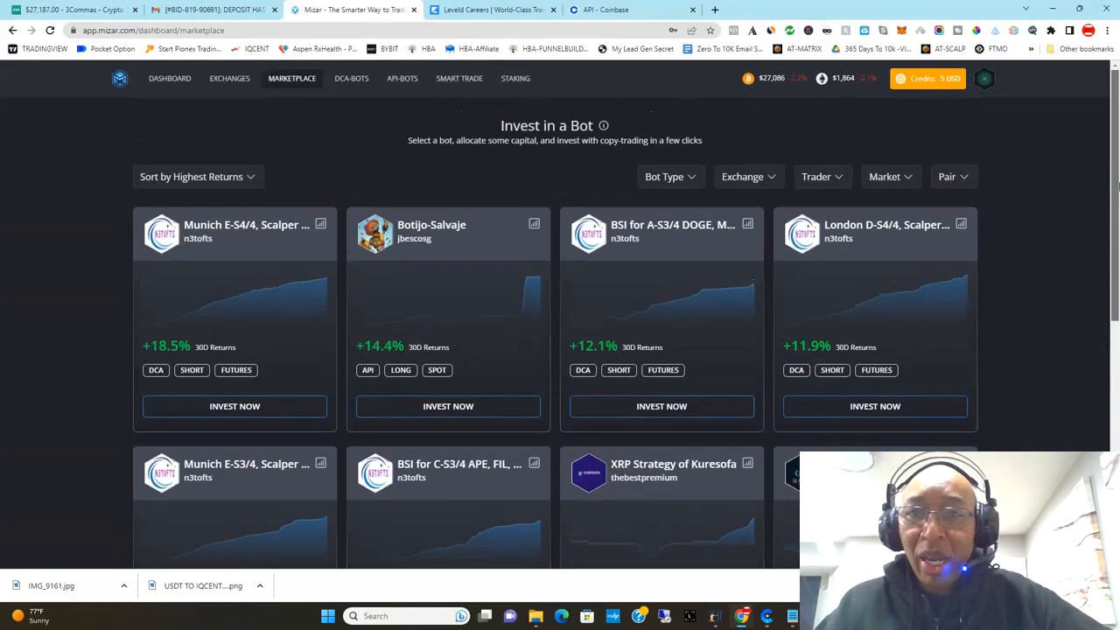